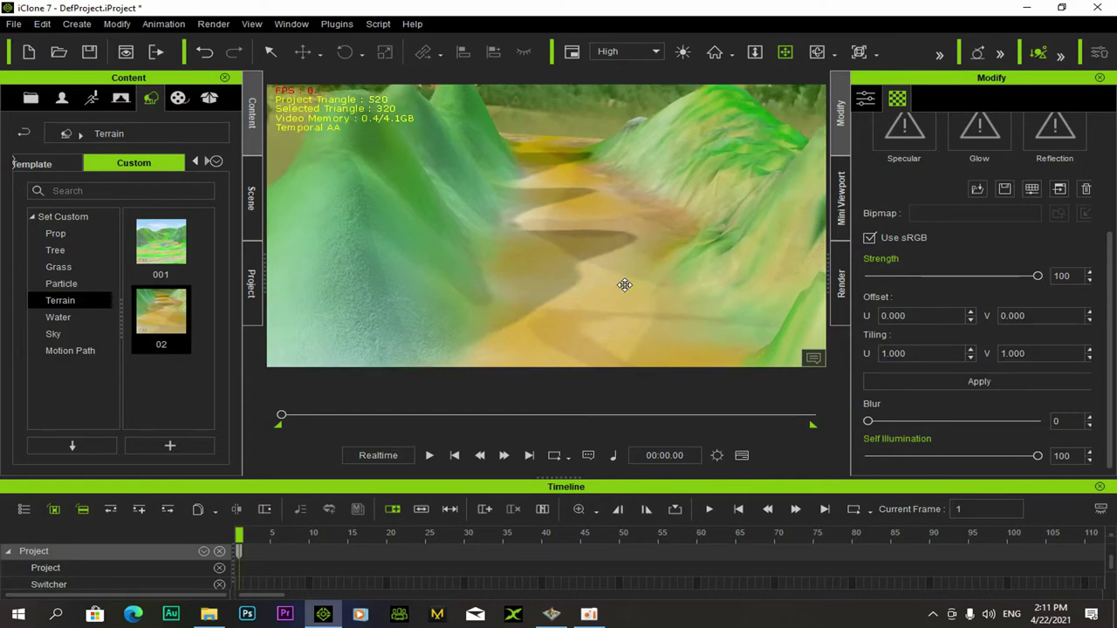
mouse_move(621, 248)
right_mouse_down()
mouse_move(531, 267)
mouse_move(593, 282)
mouse_move(558, 292)
mouse_move(690, 291)
mouse_move(599, 294)
mouse_move(525, 277)
mouse_move(672, 287)
mouse_move(535, 367)
mouse_move(654, 304)
mouse_move(471, 277)
mouse_move(649, 294)
mouse_move(544, 314)
mouse_move(643, 253)
mouse_move(665, 272)
mouse_move(723, 212)
mouse_move(494, 288)
mouse_move(606, 276)
mouse_move(601, 242)
mouse_move(631, 252)
mouse_move(612, 266)
mouse_move(656, 247)
mouse_move(585, 237)
mouse_move(636, 230)
mouse_move(643, 207)
mouse_move(611, 246)
right_mouse_up()
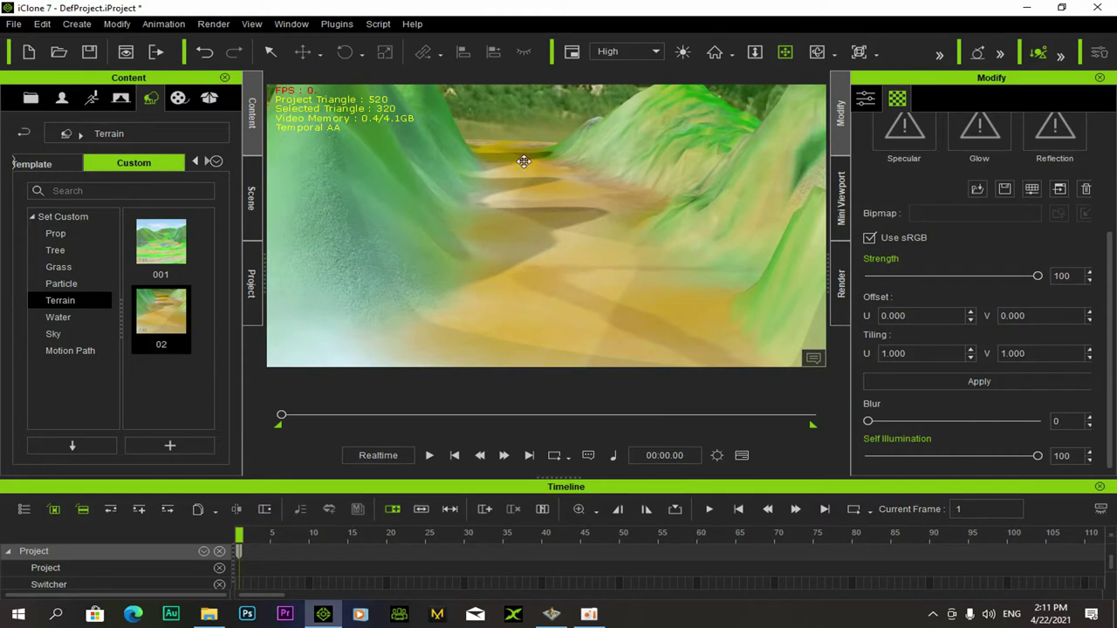
right_click_drag(530, 167, 578, 284)
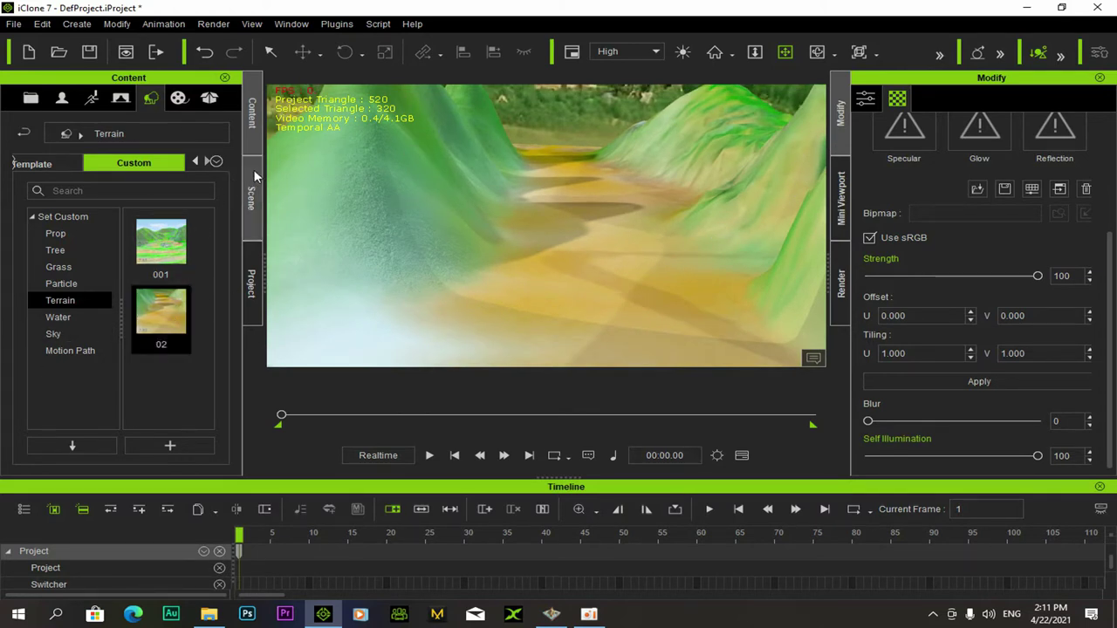
left_click(1027, 10)
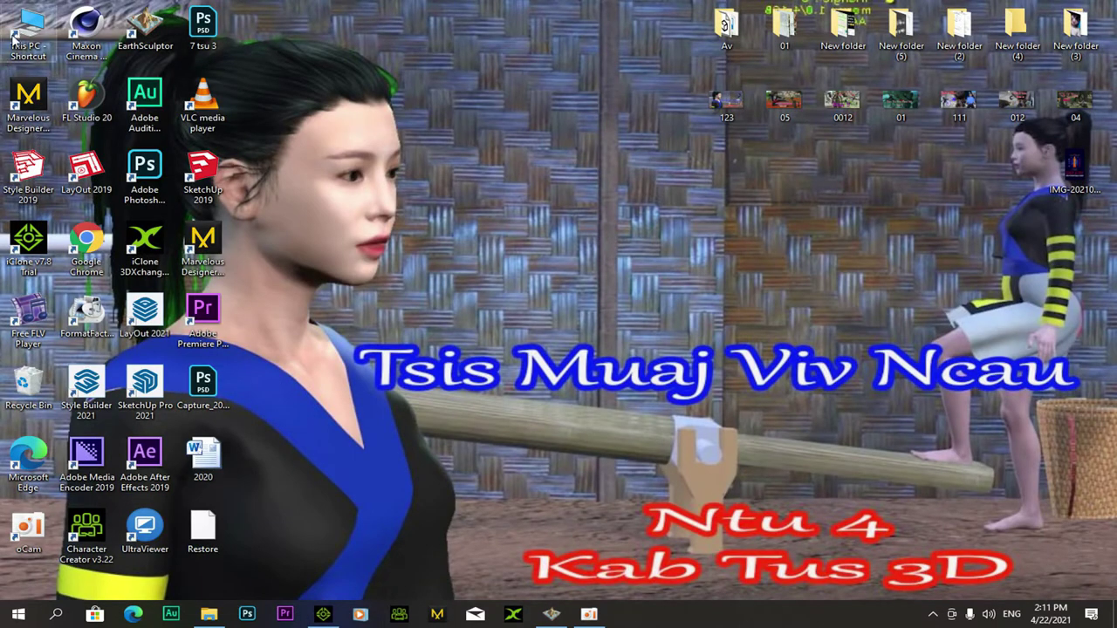
left_click(323, 615)
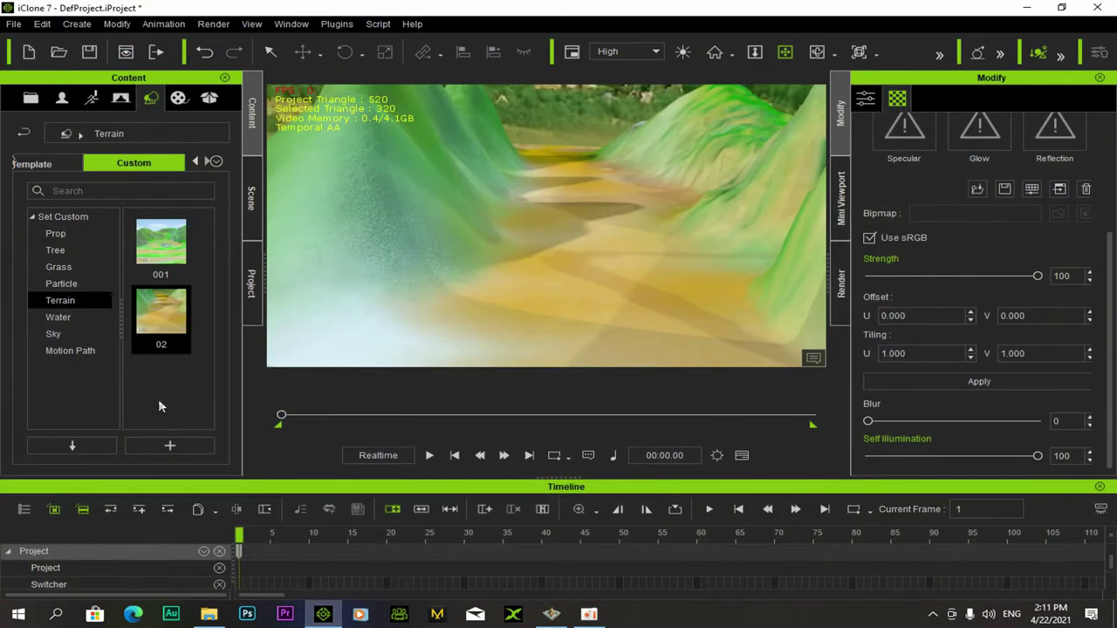
Switch to File Explorer, open the inner Lub Cev folder on Local Disk (D:), and add the Lub Cev 15 character to the terrain's sandy path
left_click(209, 615)
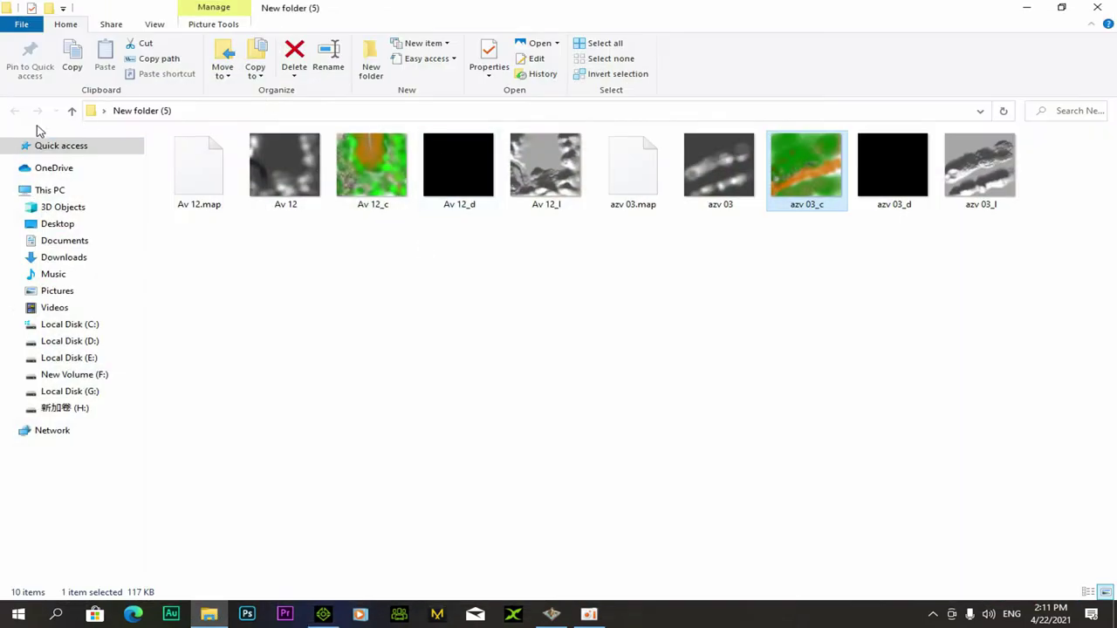
left_click(68, 341)
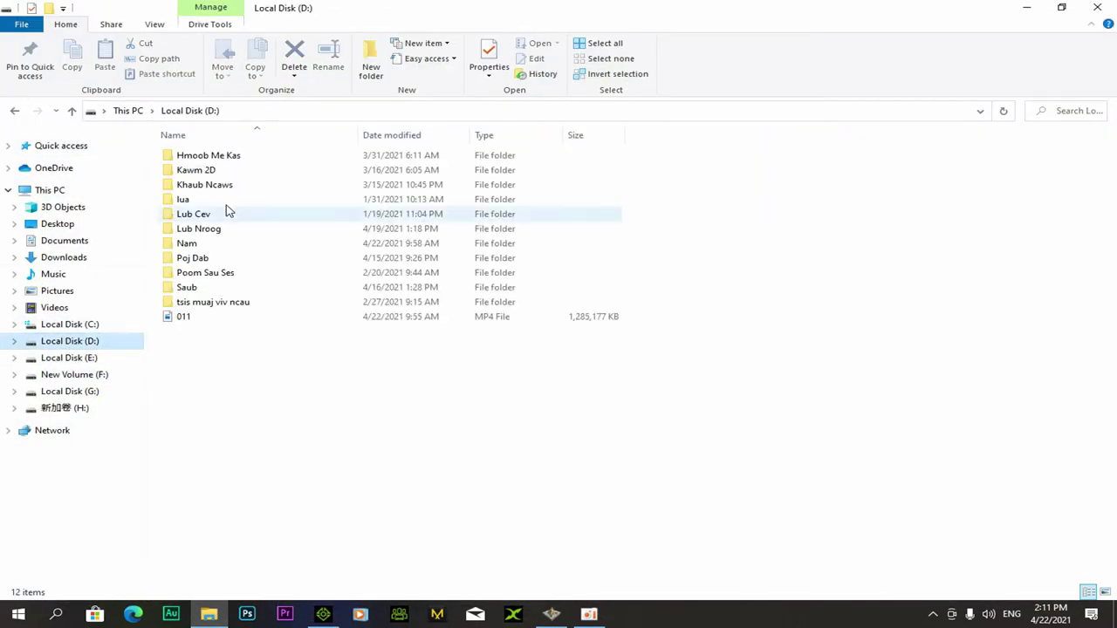
double_click(185, 215)
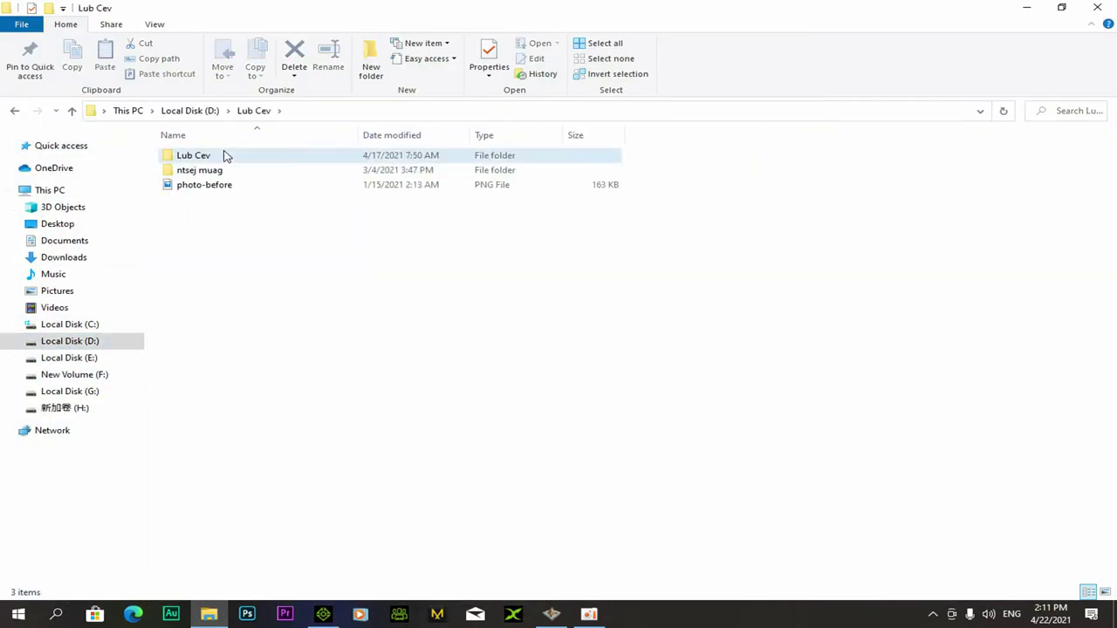
double_click(224, 156)
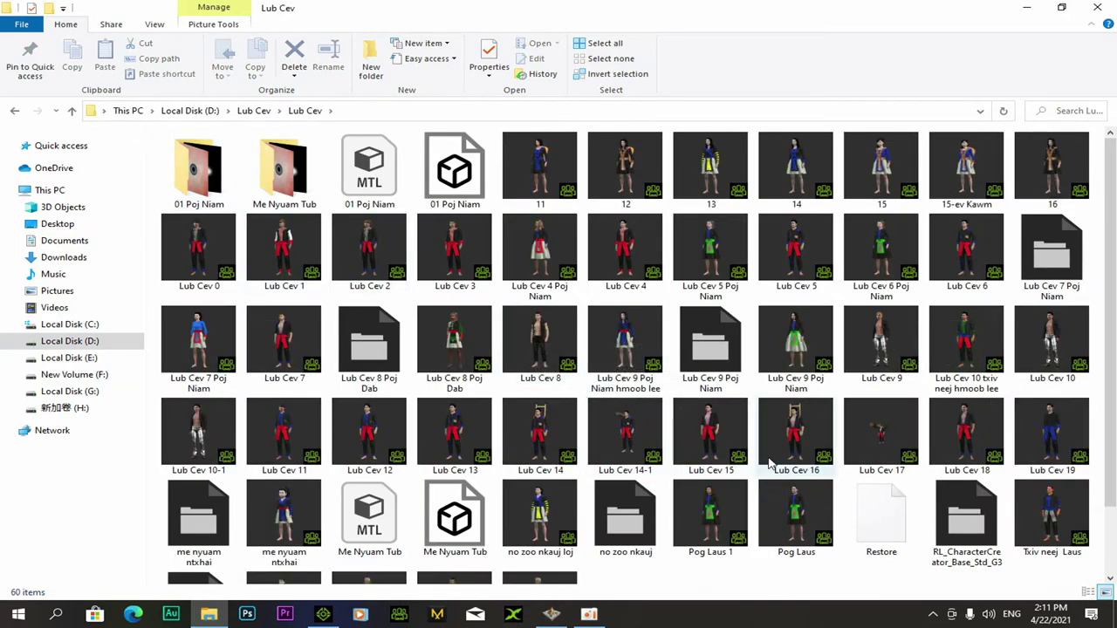
left_click(703, 423)
left_click_drag(713, 425, 573, 337)
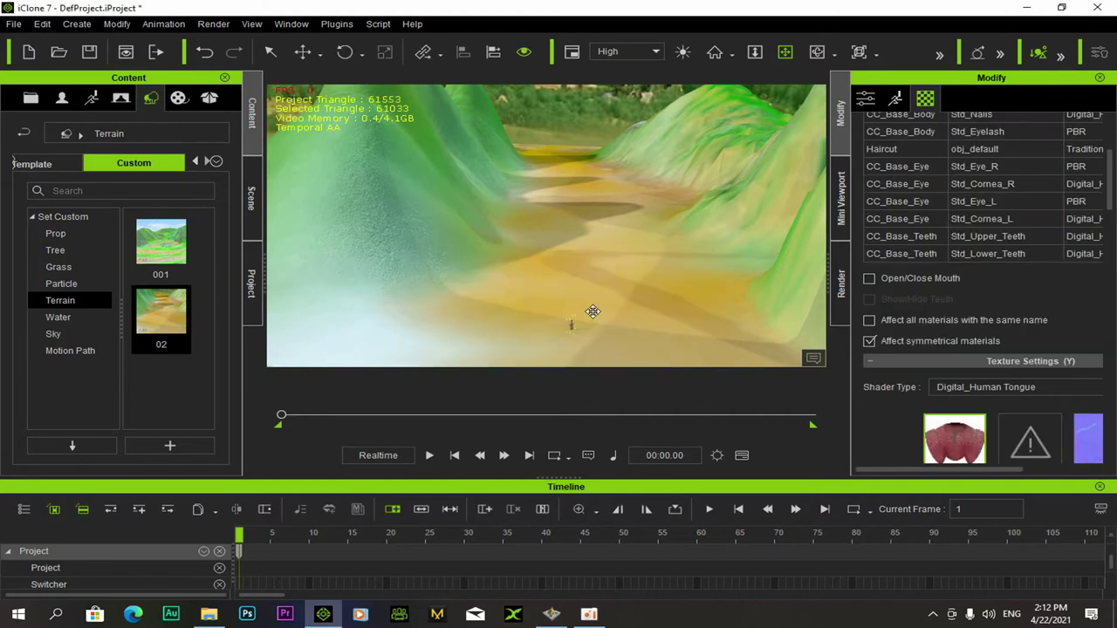
Focus the view on the placed character and look at it from behind, facing along the valley
left_click_drag(582, 301, 586, 279)
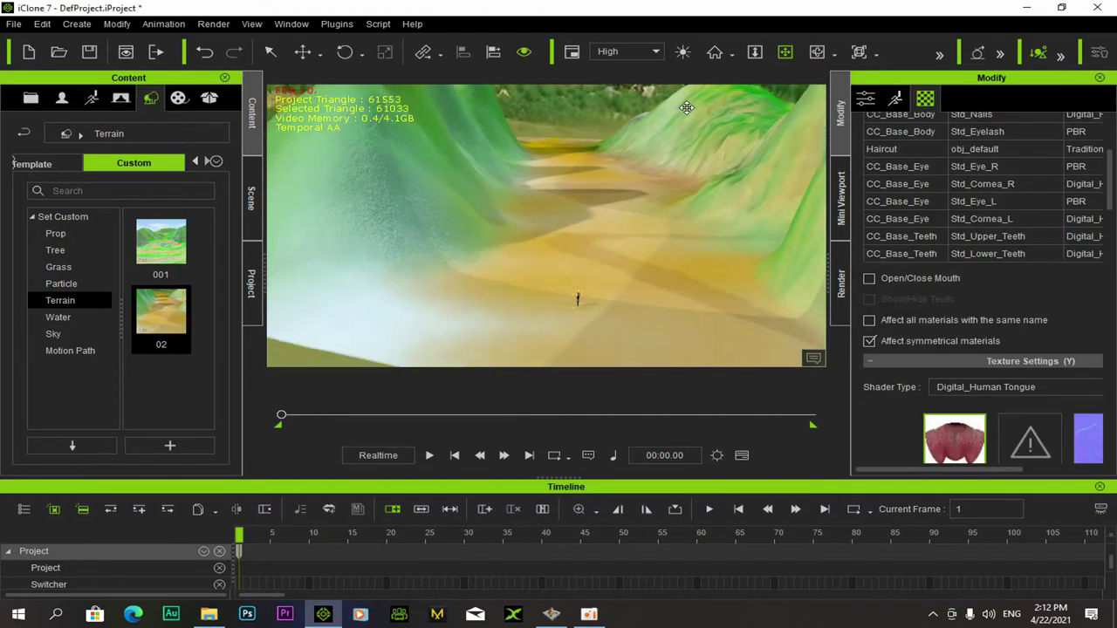
left_click(709, 61)
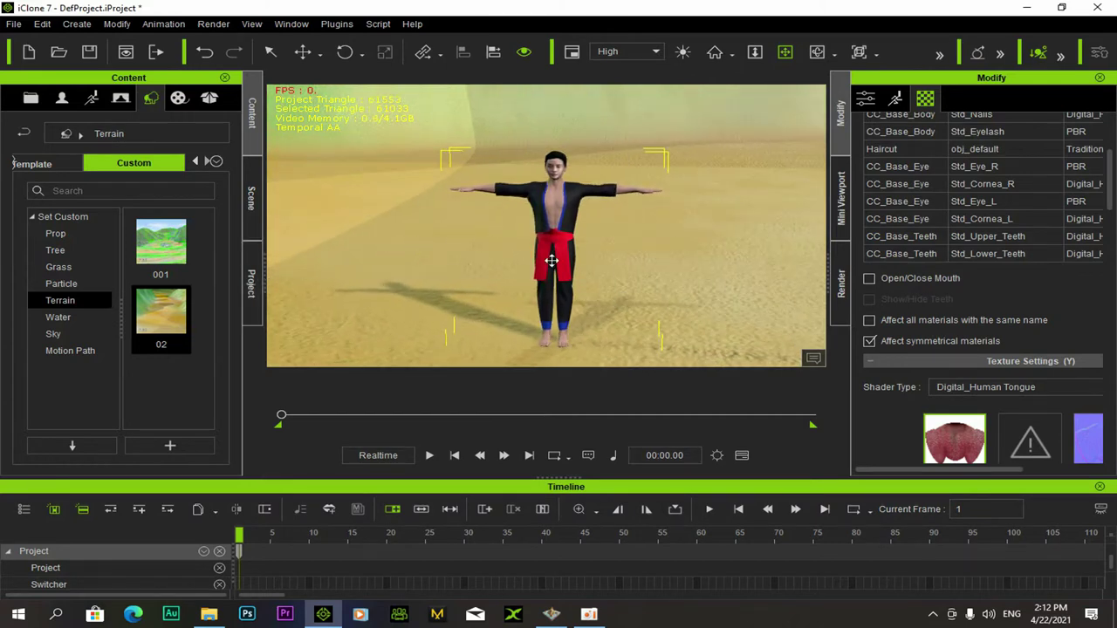
right_click_drag(552, 260, 541, 229)
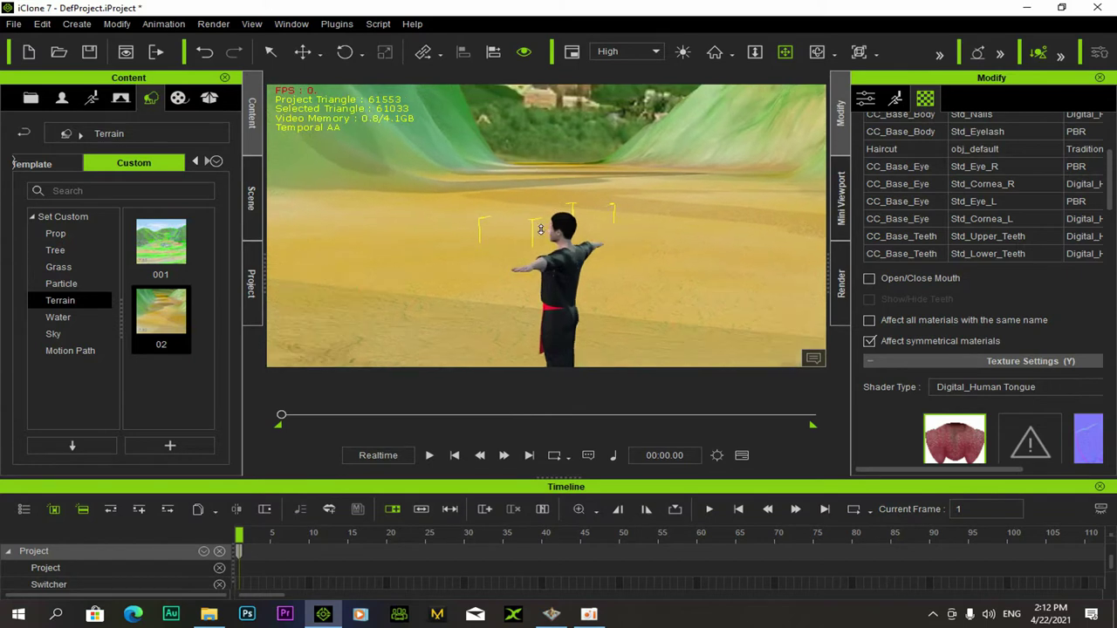
scroll(540, 230, "down", 8)
right_click_drag(548, 295, 584, 303)
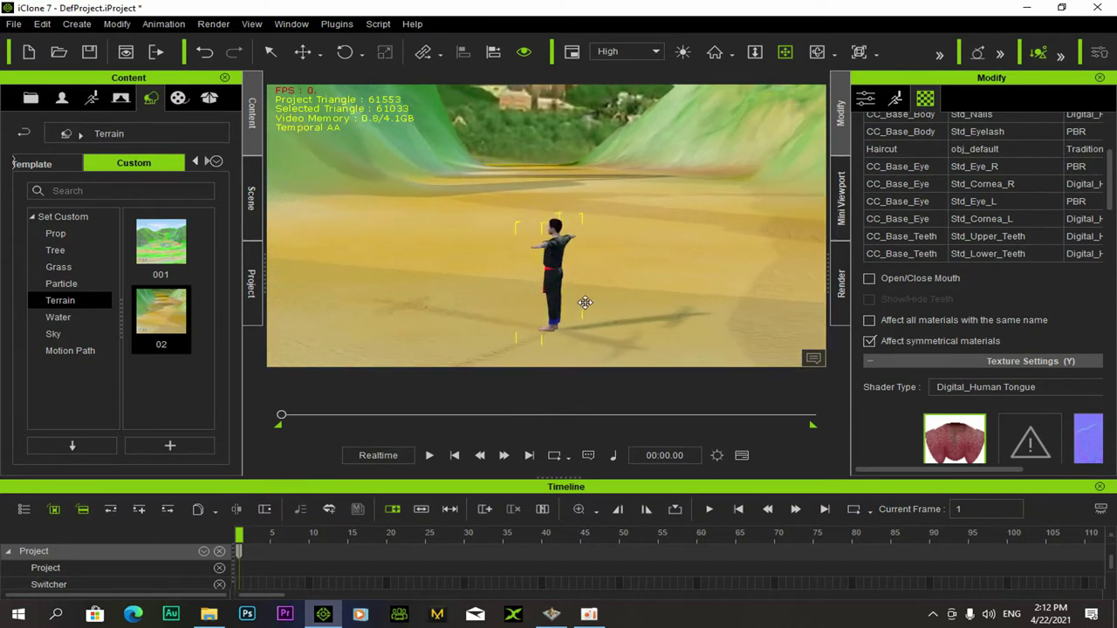
Try rotating the character on the path and undo the rotation
left_click(345, 52)
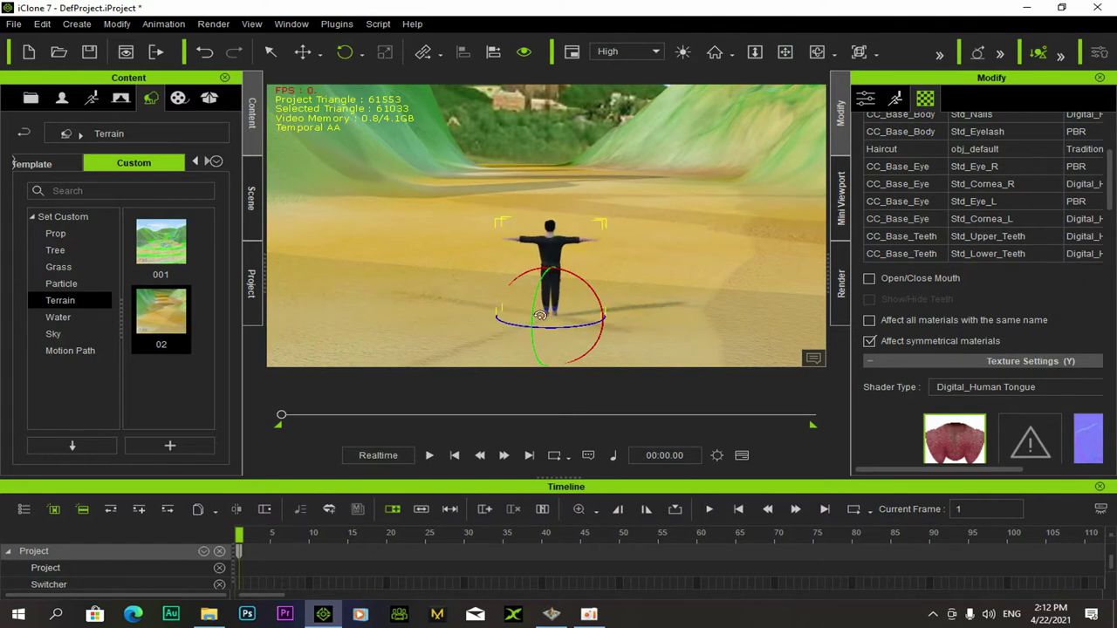
left_click_drag(562, 288, 557, 286)
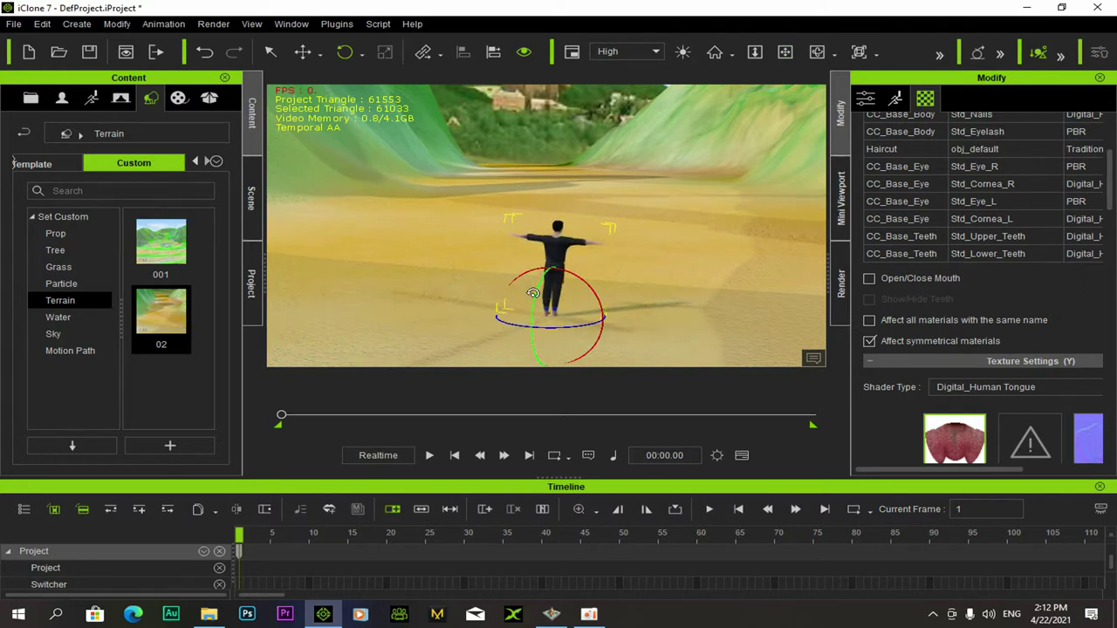
key("ctrl+z")
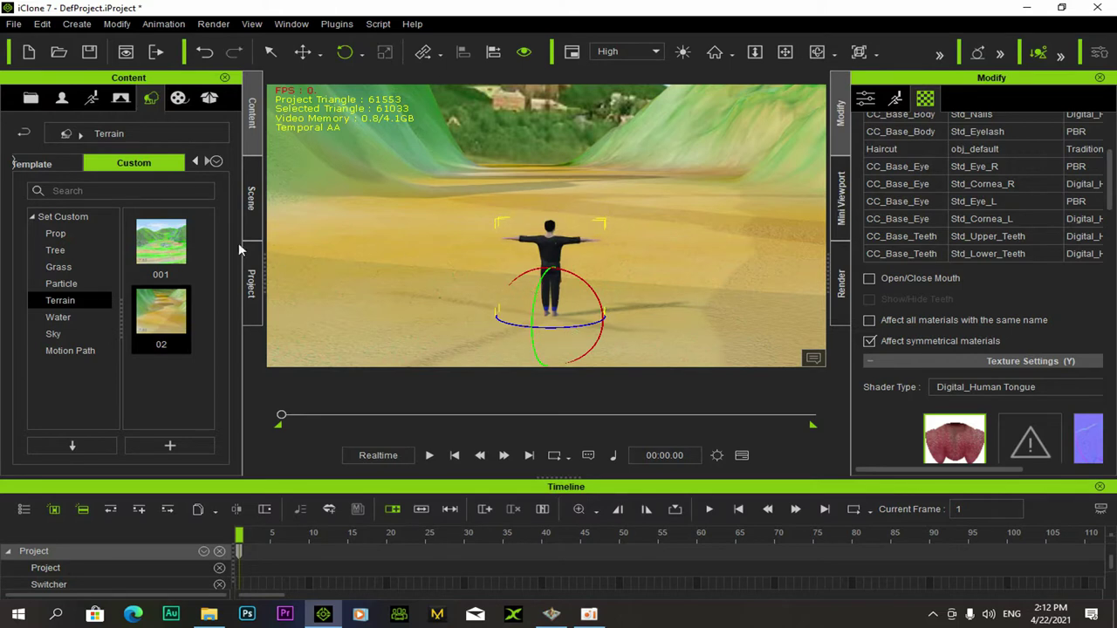
Browse the template tree library and place a Beech_A tree on the terrain beside the character
left_click(249, 203)
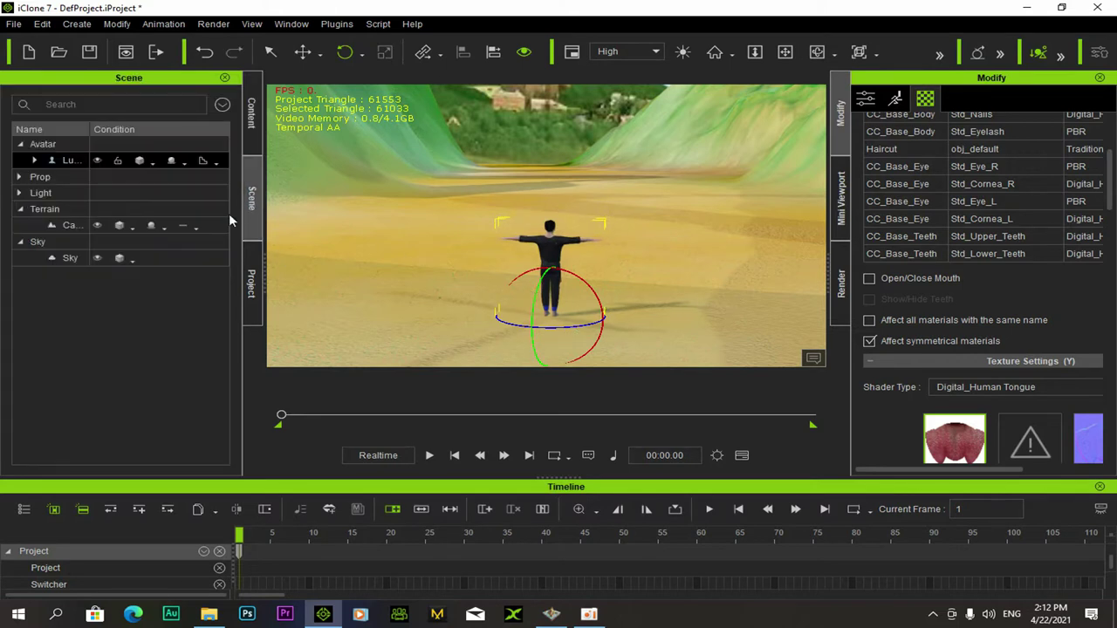
left_click(256, 130)
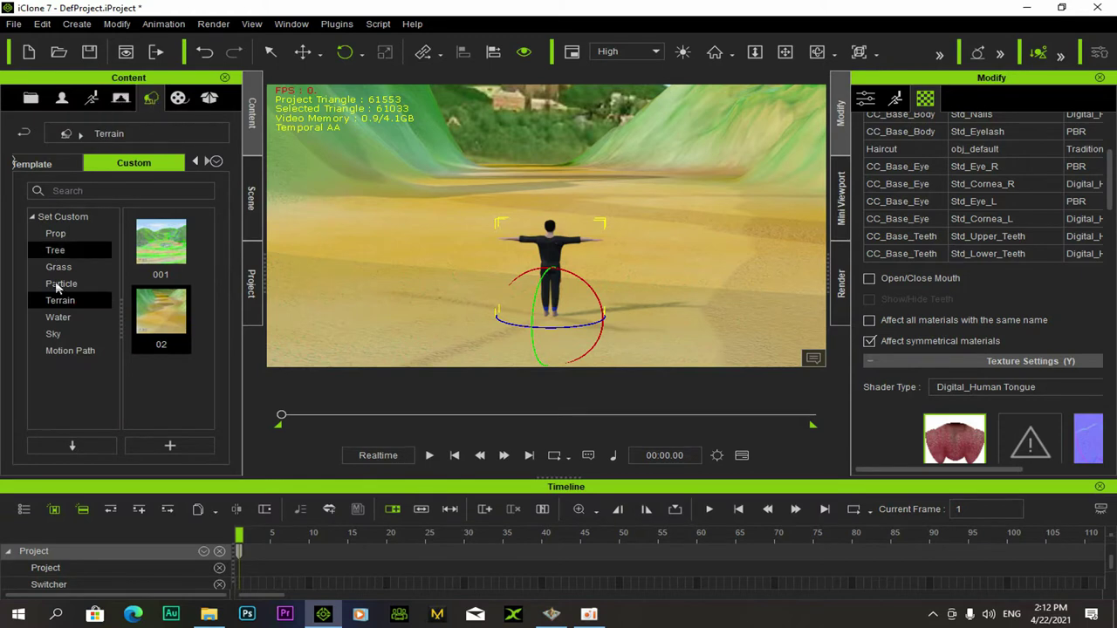
left_click(51, 251)
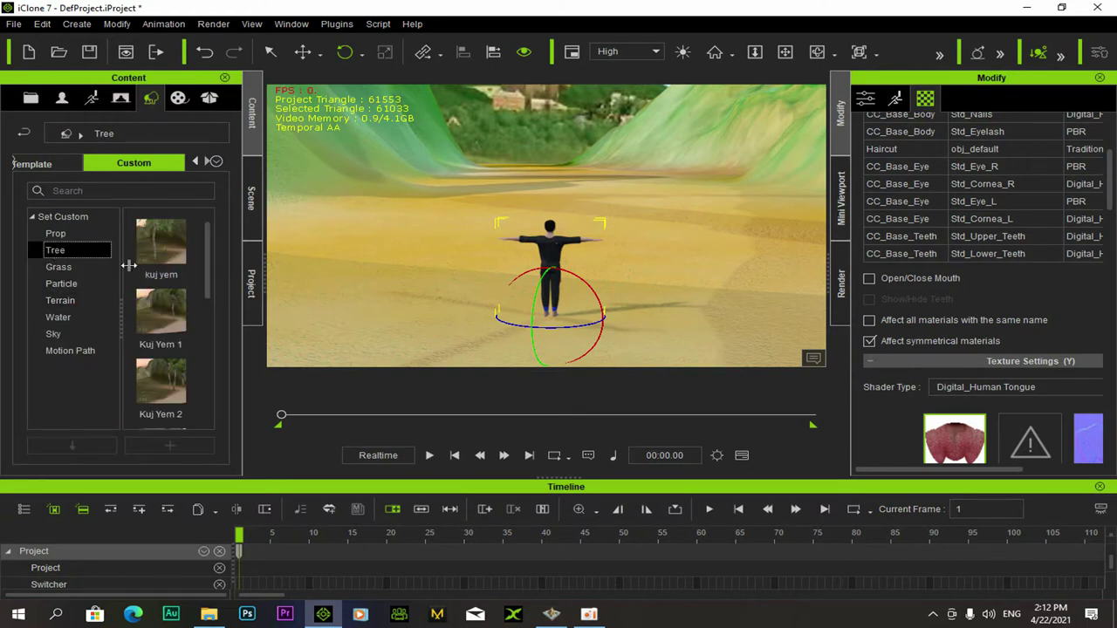
left_click(49, 164)
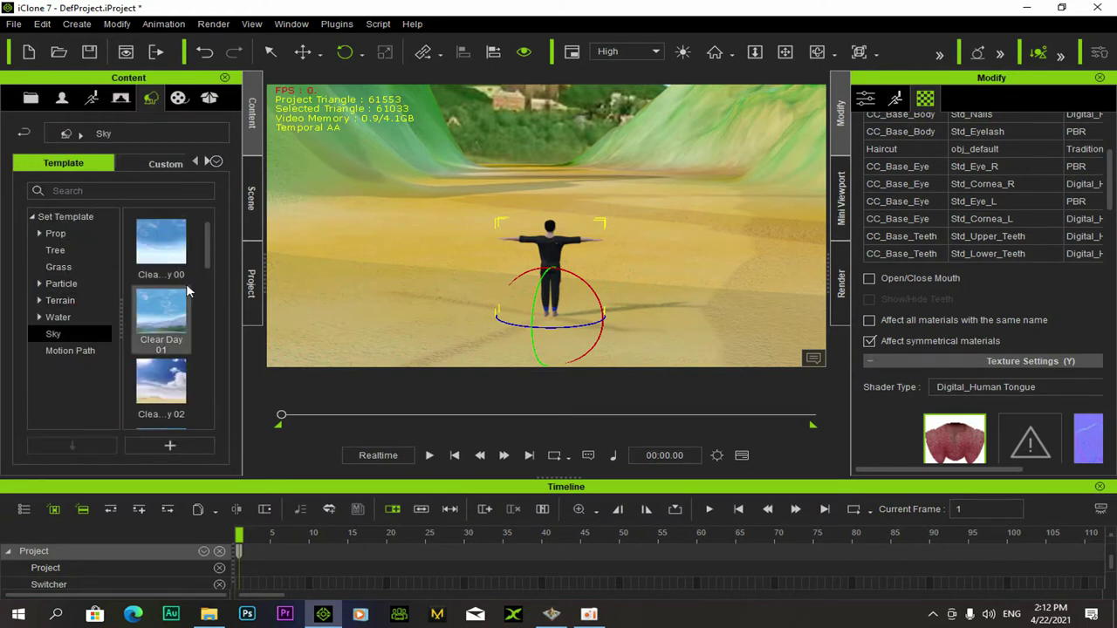
left_click(54, 250)
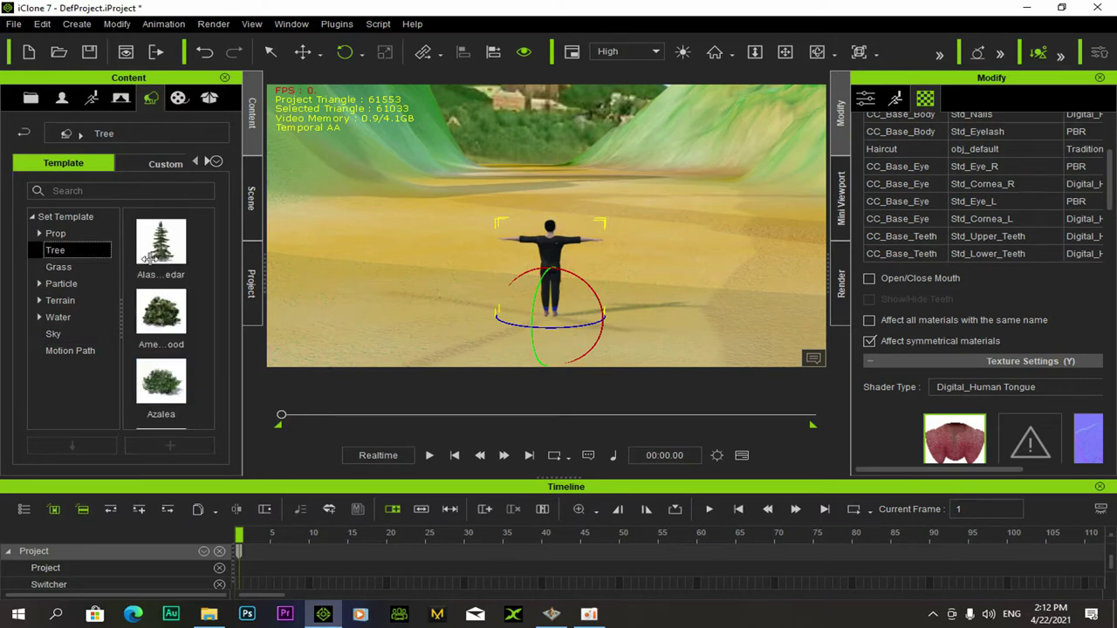
scroll(157, 262, "down", 5)
scroll(166, 290, "down", 2)
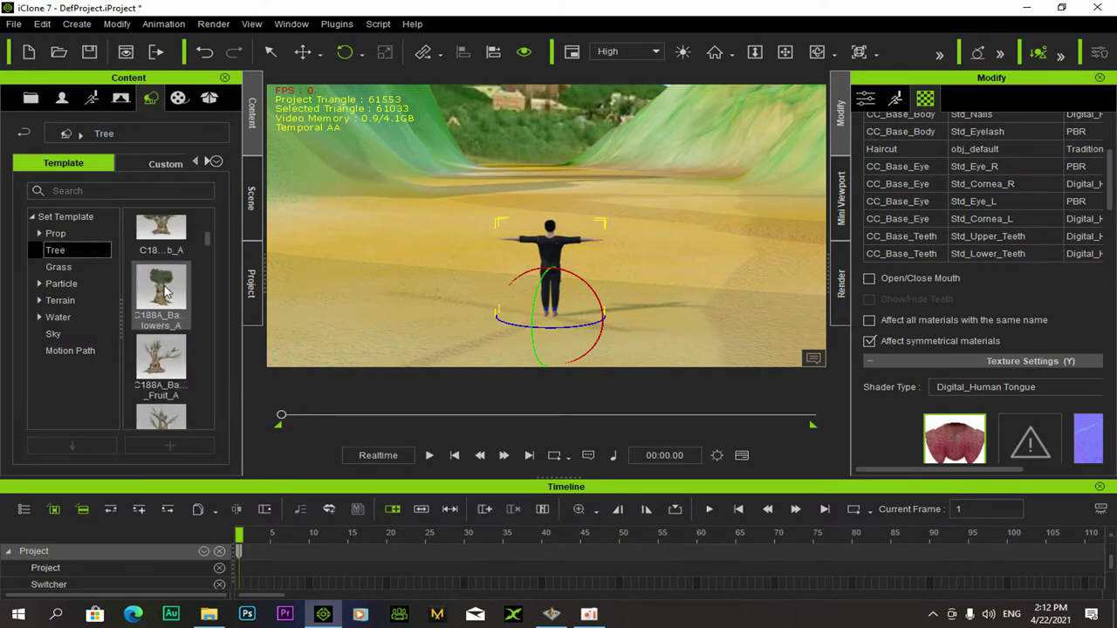
scroll(166, 292, "up", 3)
scroll(167, 292, "down", 3)
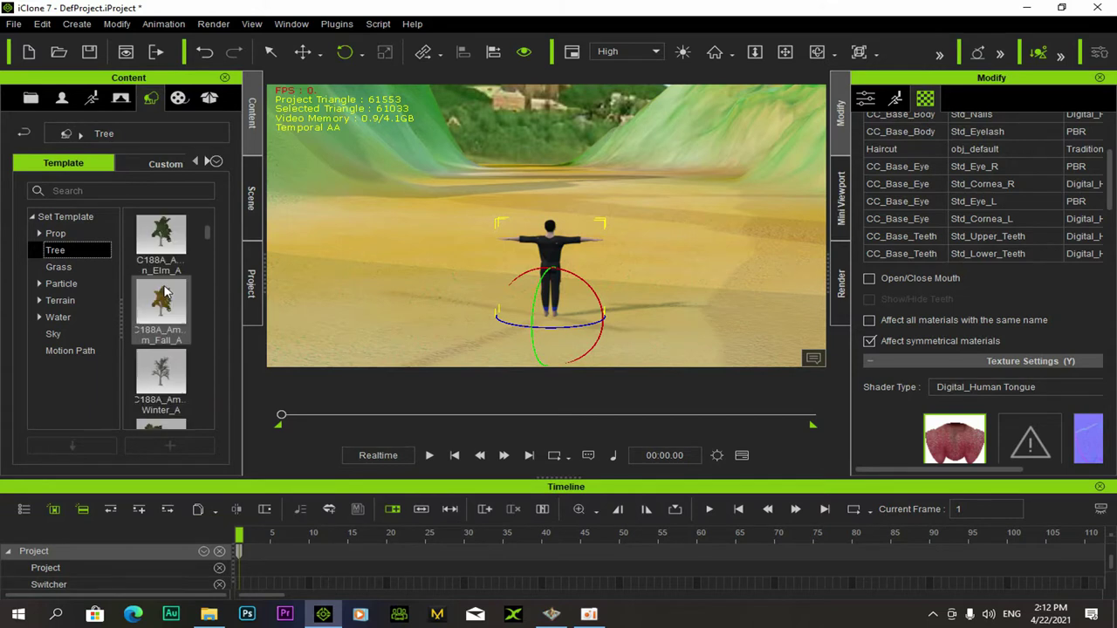
scroll(166, 292, "down", 3)
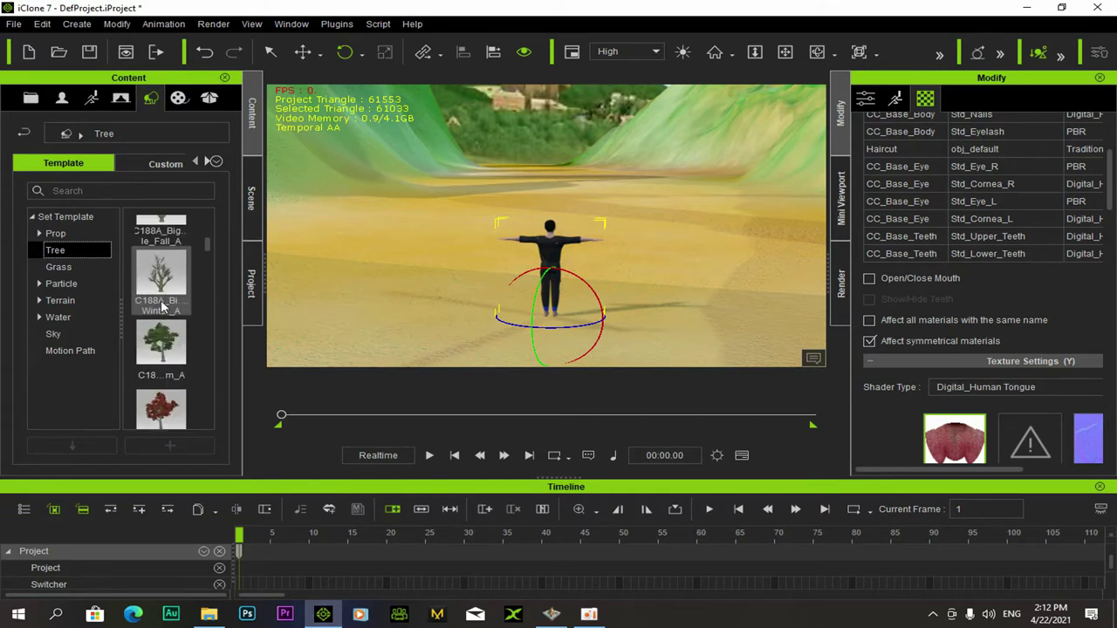
scroll(164, 307, "down", 1)
left_click_drag(167, 290, 327, 288)
Scale the beech tree up to a giant size and move it farther away from the character
scroll(383, 256, "down", 3)
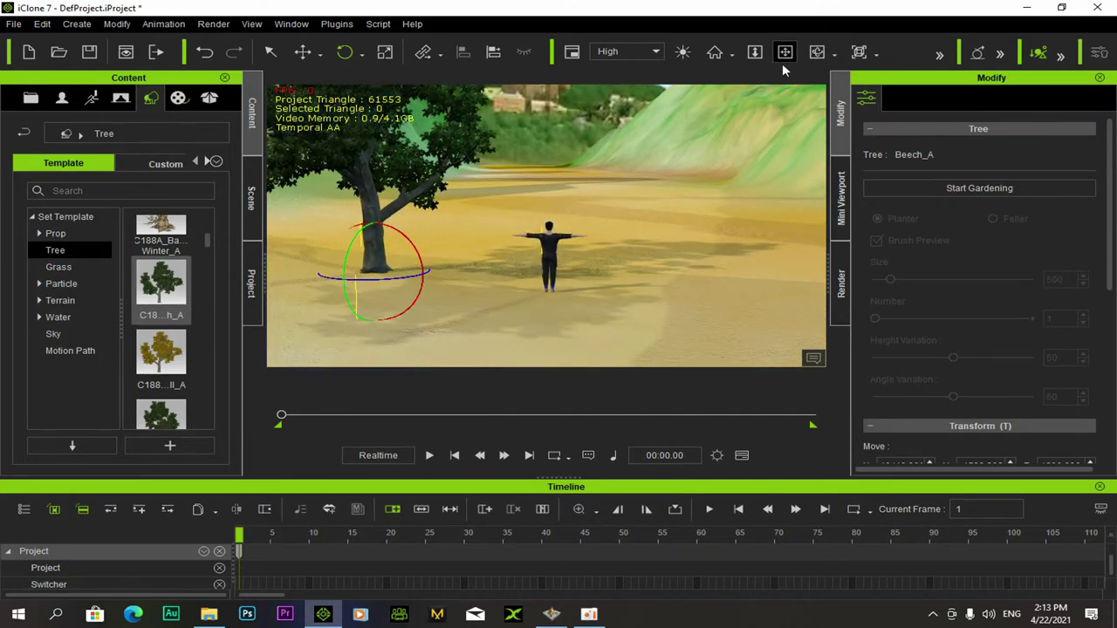
right_click_drag(695, 247, 625, 289)
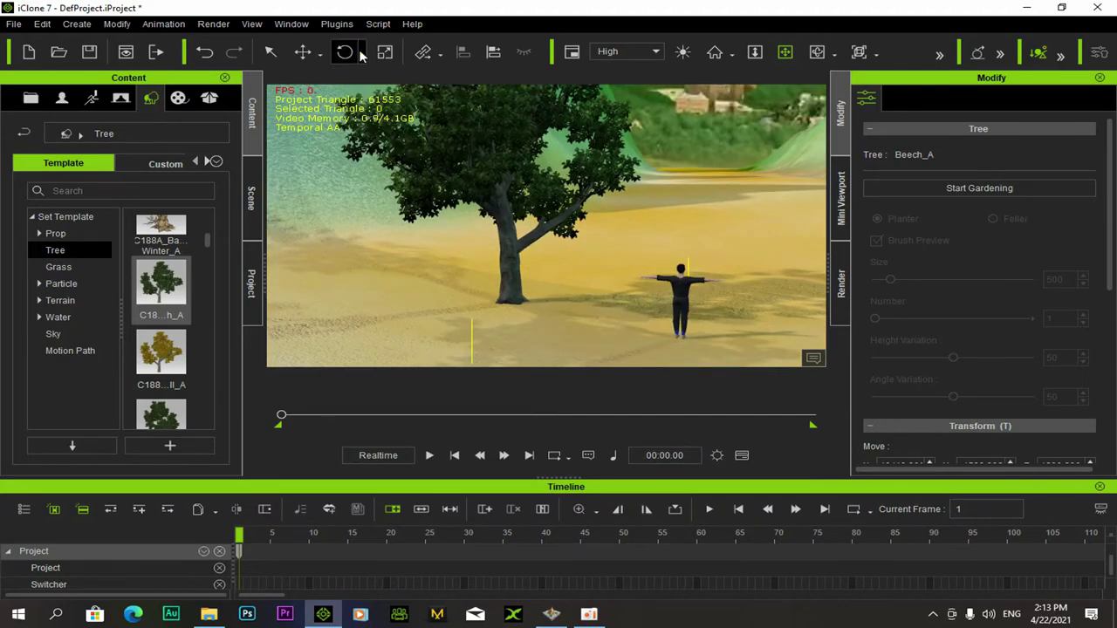
left_click_drag(512, 304, 661, 164)
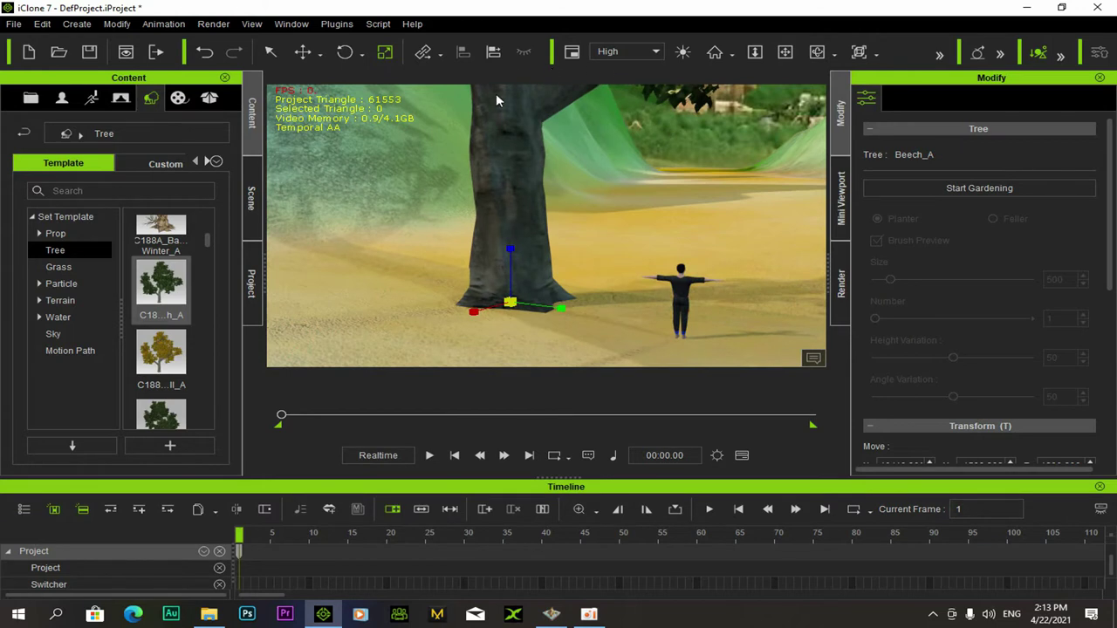
left_click(311, 56)
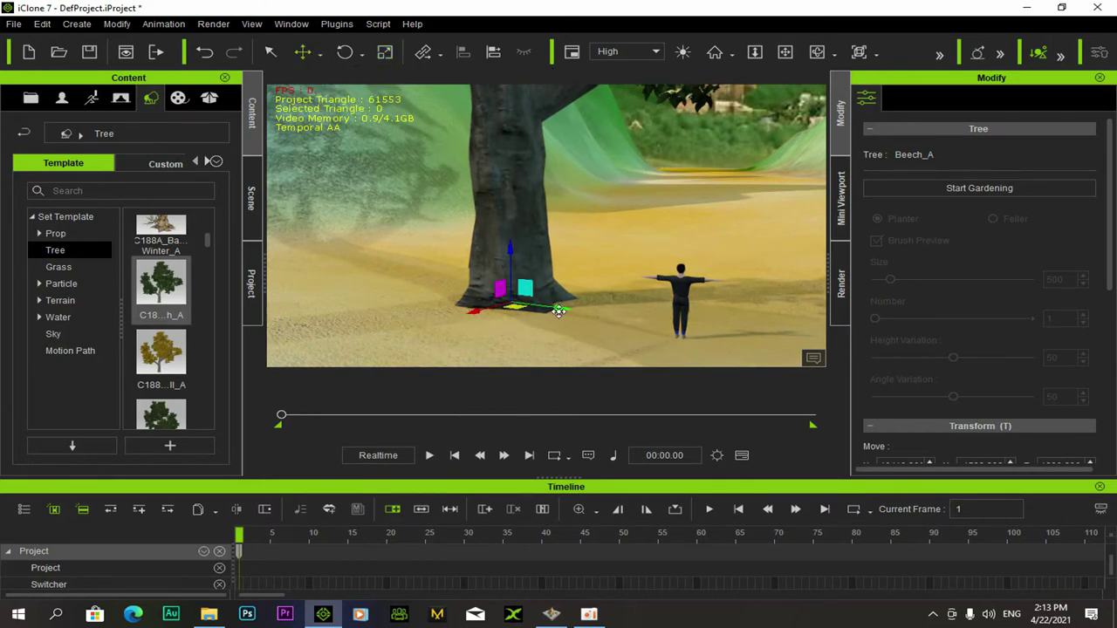
left_click_drag(559, 312, 379, 296)
scroll(485, 252, "down", 3)
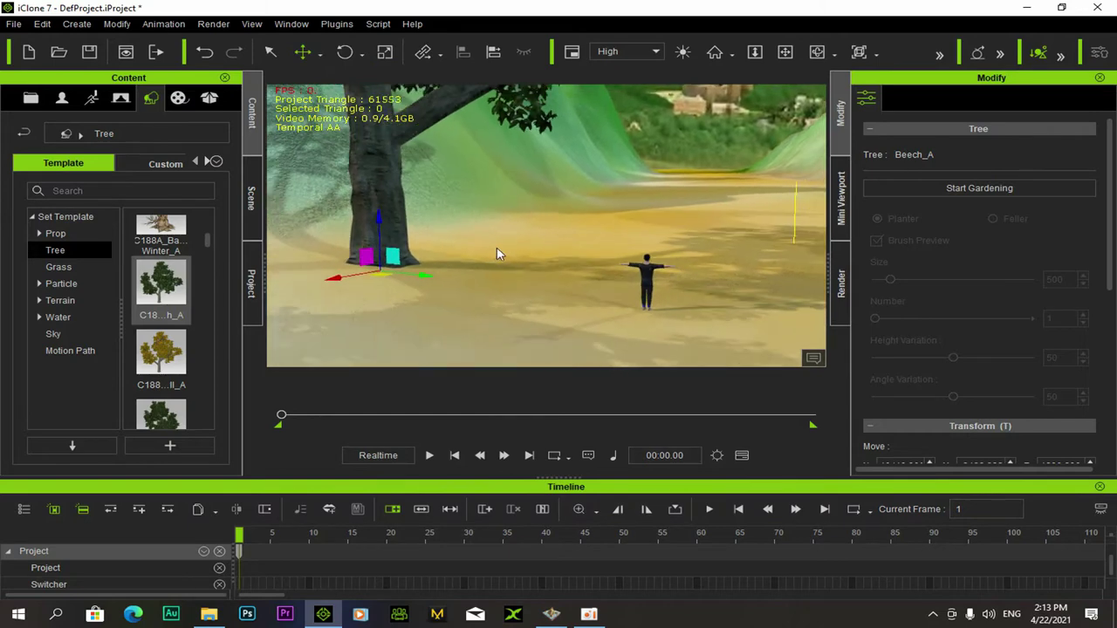
Place a Golden_Delicious_Apple_A template tree on the opposite side of the path from the beech and deselect it
right_click_drag(496, 254, 332, 258)
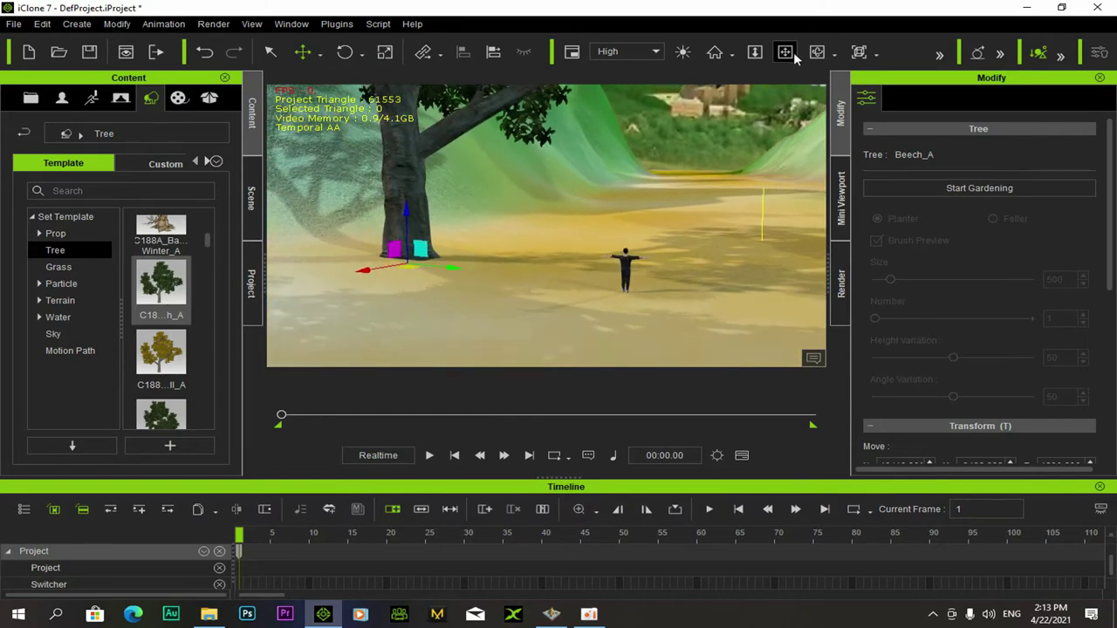
right_click_drag(653, 159, 727, 169)
left_click_drag(728, 170, 608, 219)
right_click_drag(632, 229, 571, 228)
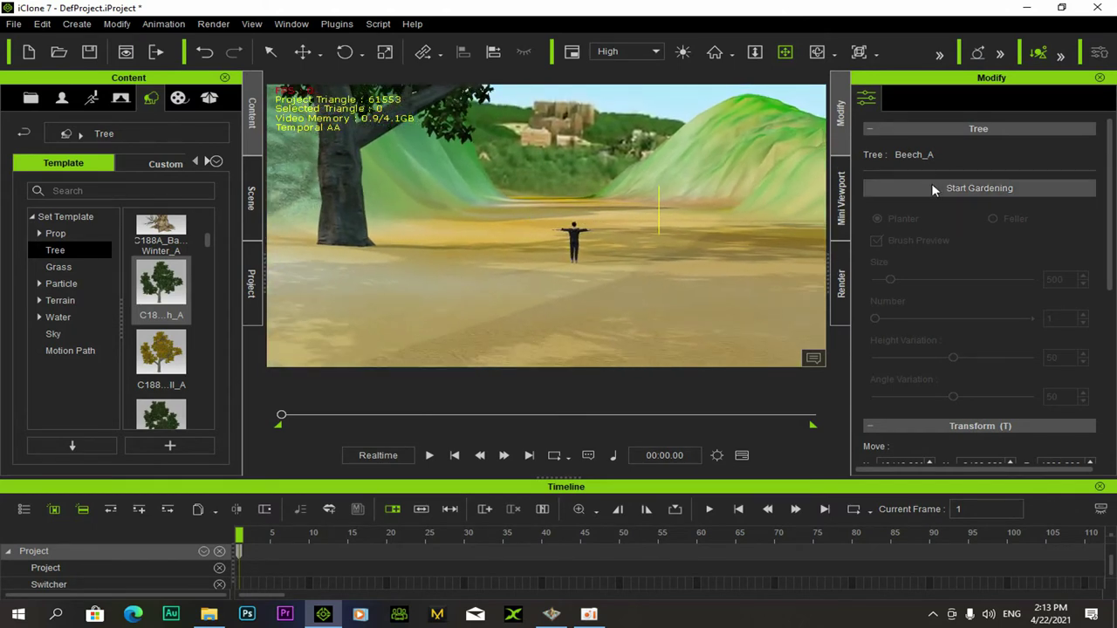
scroll(206, 295, "down", 3)
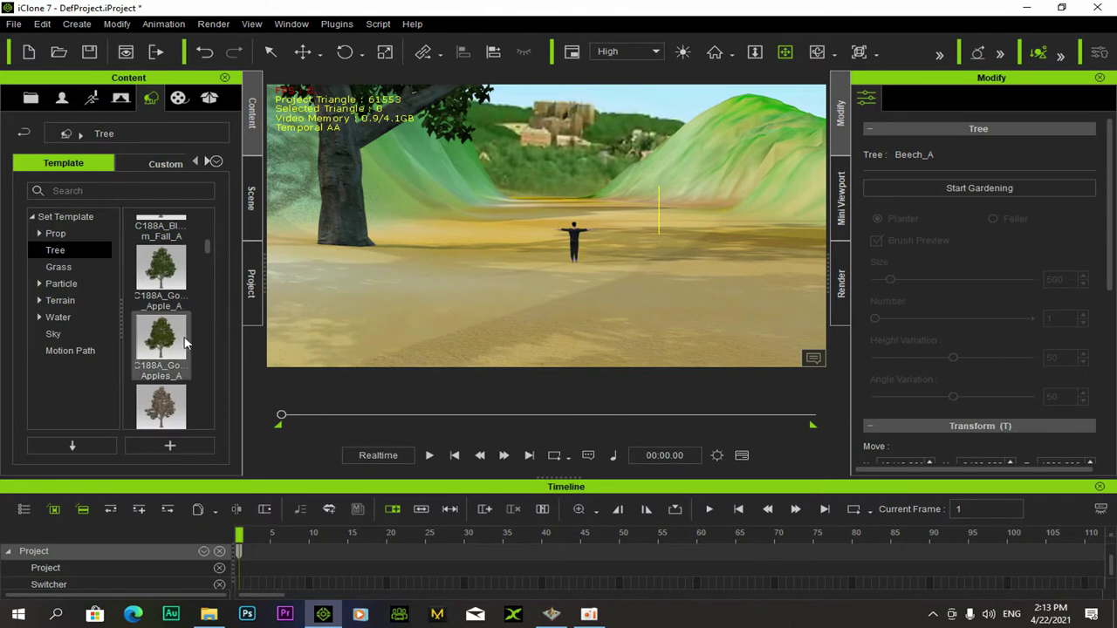
left_click_drag(135, 275, 753, 223)
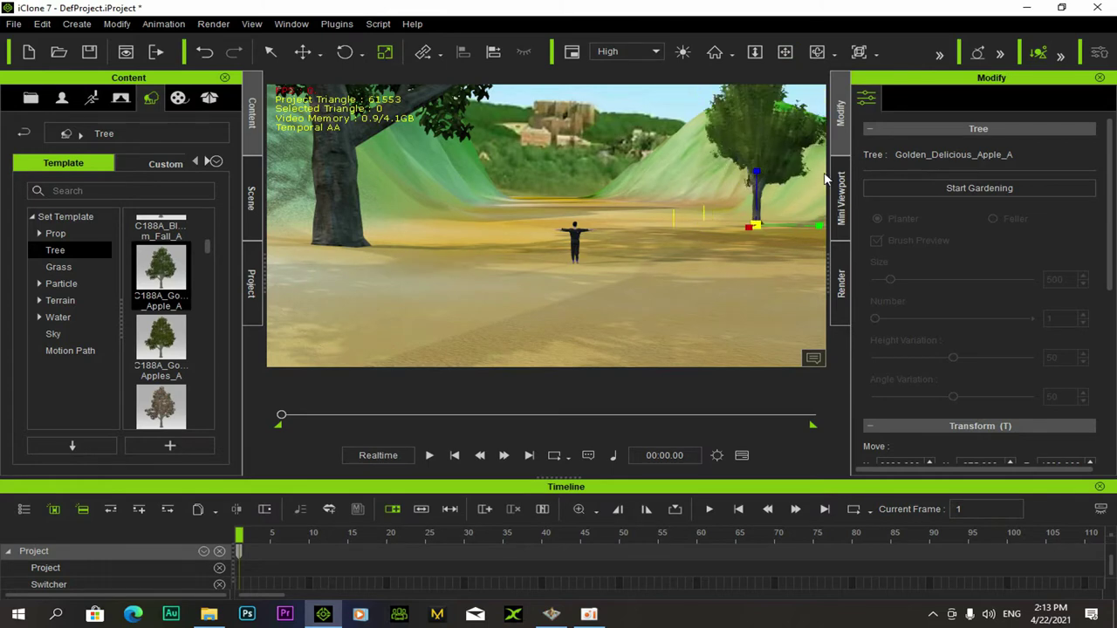
left_click(646, 259)
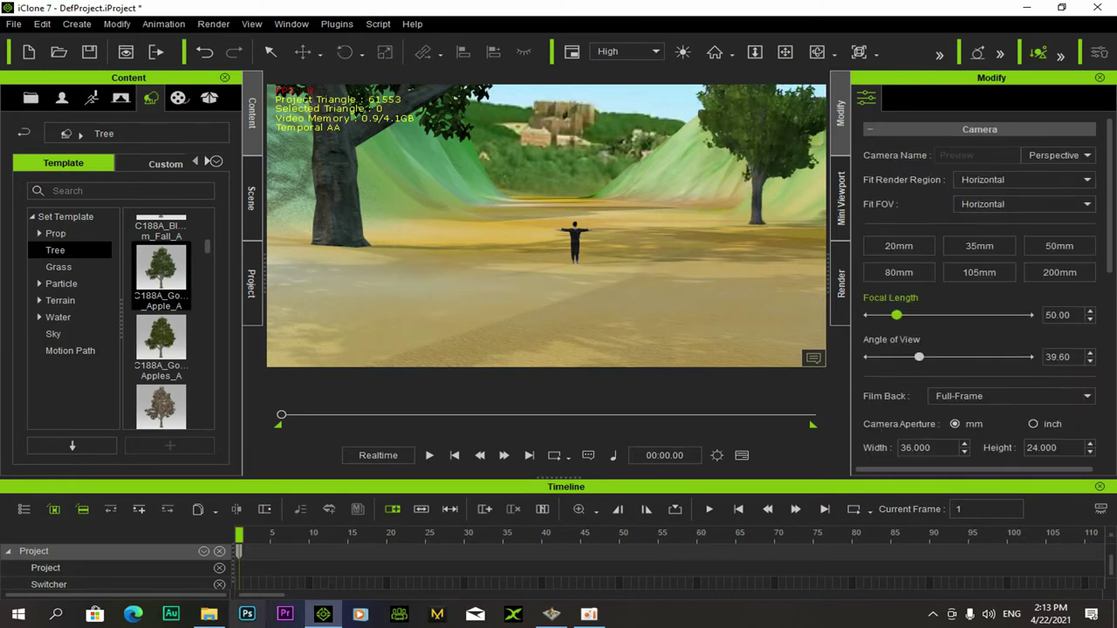
Switch to File Explorer and open the Pob Zeb 01 folder in E:\Kawm 3D\Puing\Pob Zeb-Nto -Tsev
left_click(208, 615)
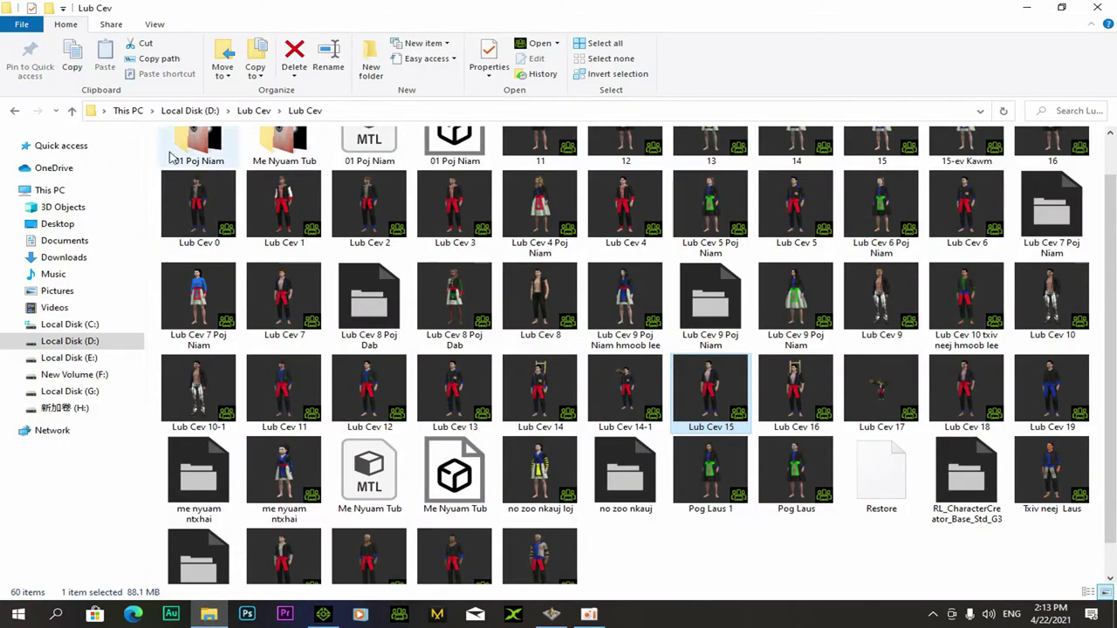
left_click(14, 112)
left_click(69, 358)
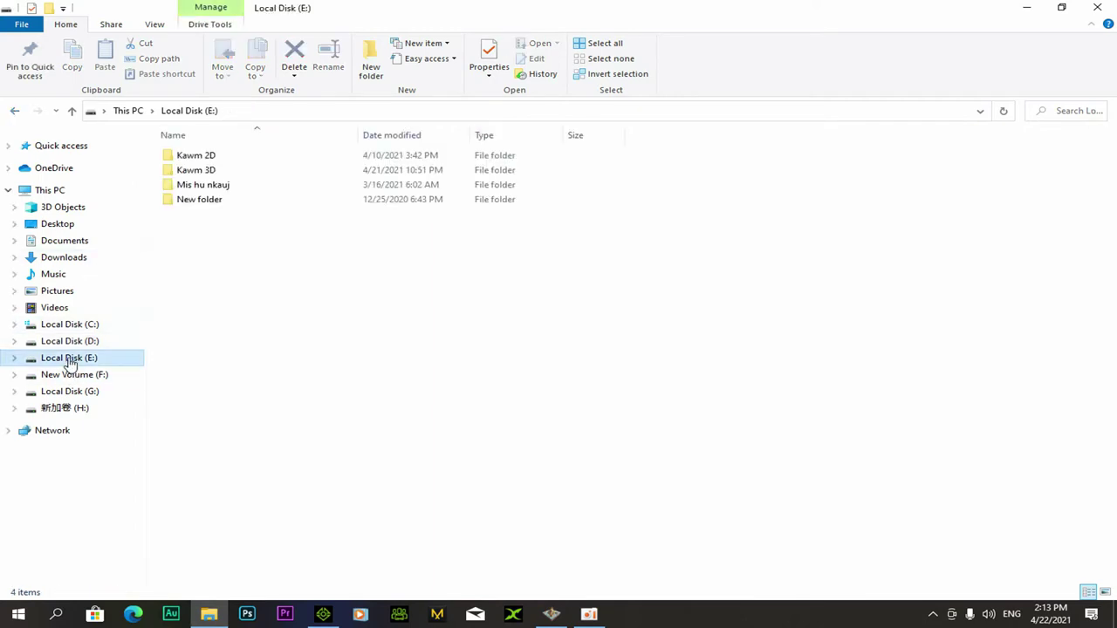
double_click(196, 170)
double_click(274, 173)
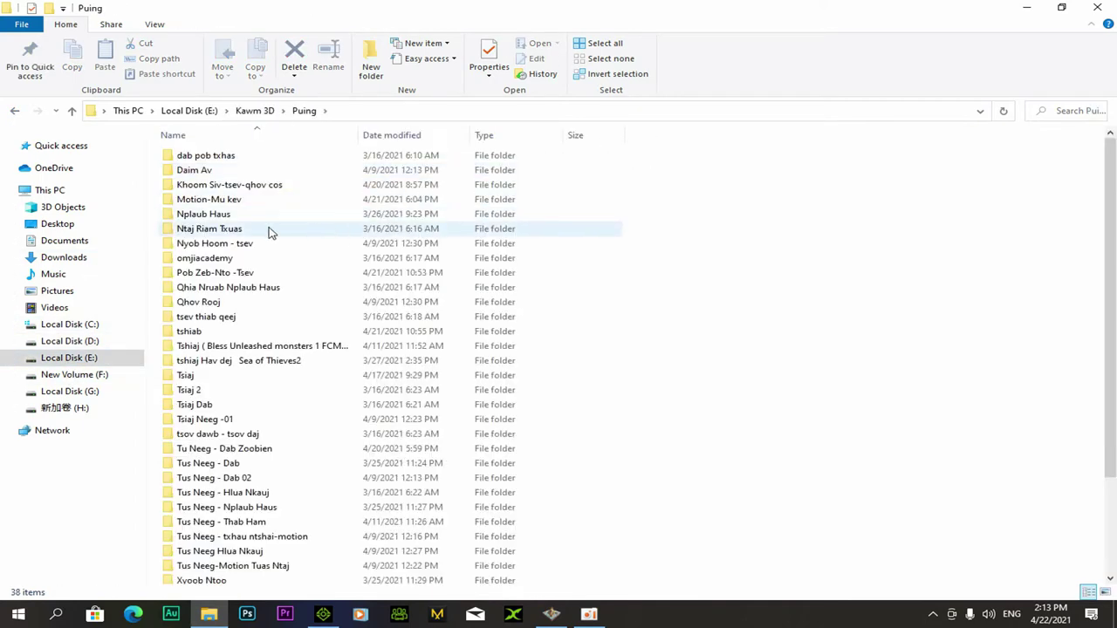
double_click(202, 274)
double_click(199, 170)
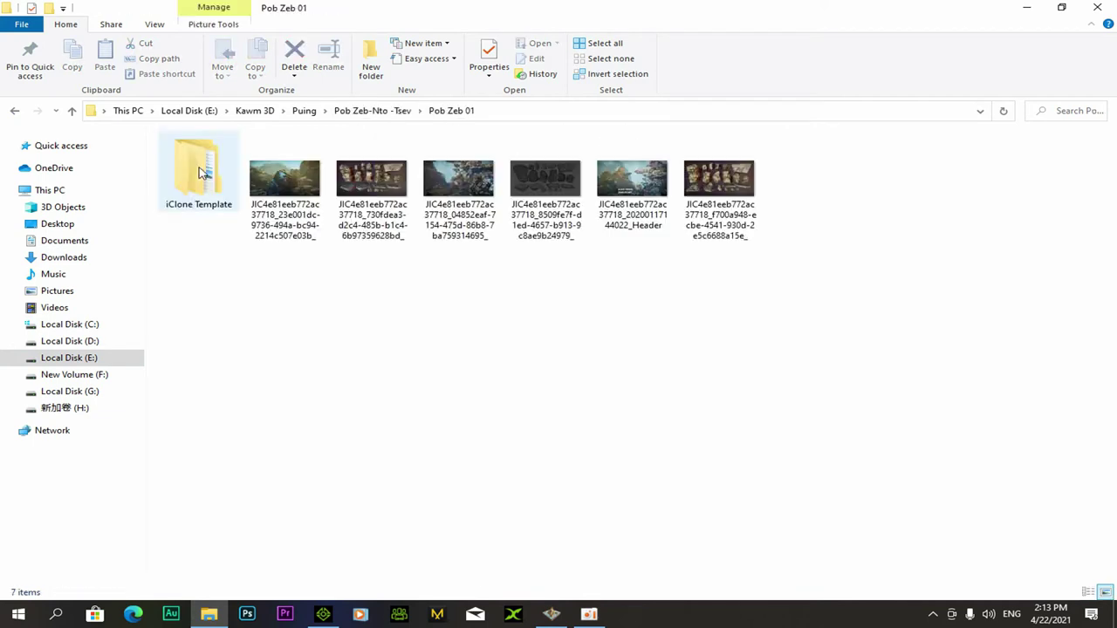
Add the RocksGHuge_3 prop from iClone Template\Props\Sharp Rocks\RocksGHuge to the iClone scene, on the terrain near the character
double_click(200, 172)
left_click(191, 172)
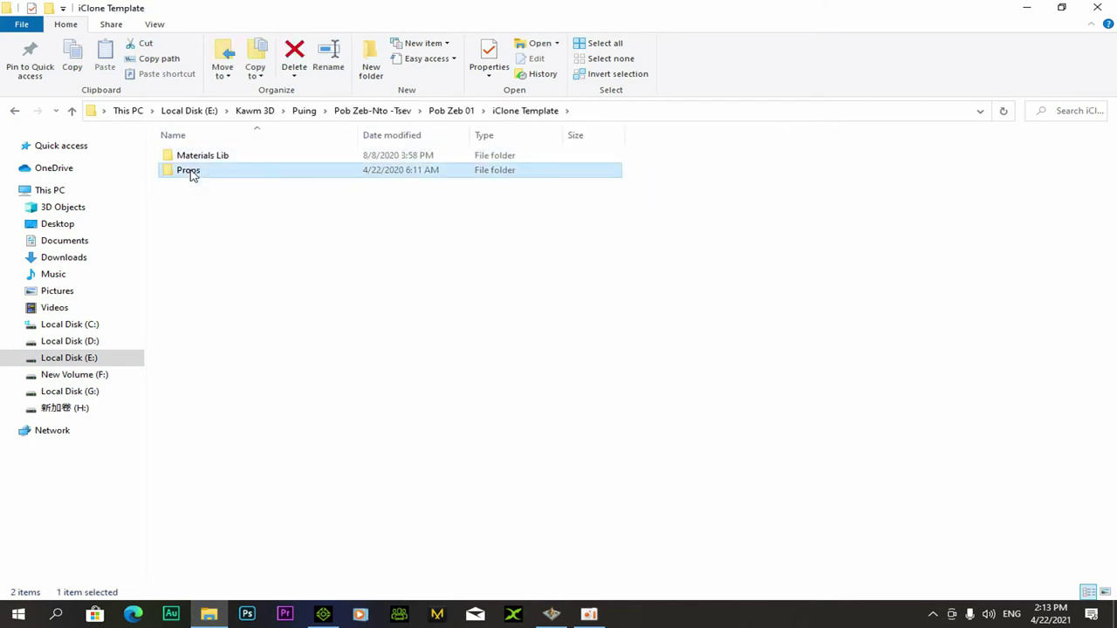
double_click(193, 172)
double_click(204, 158)
left_click(205, 159)
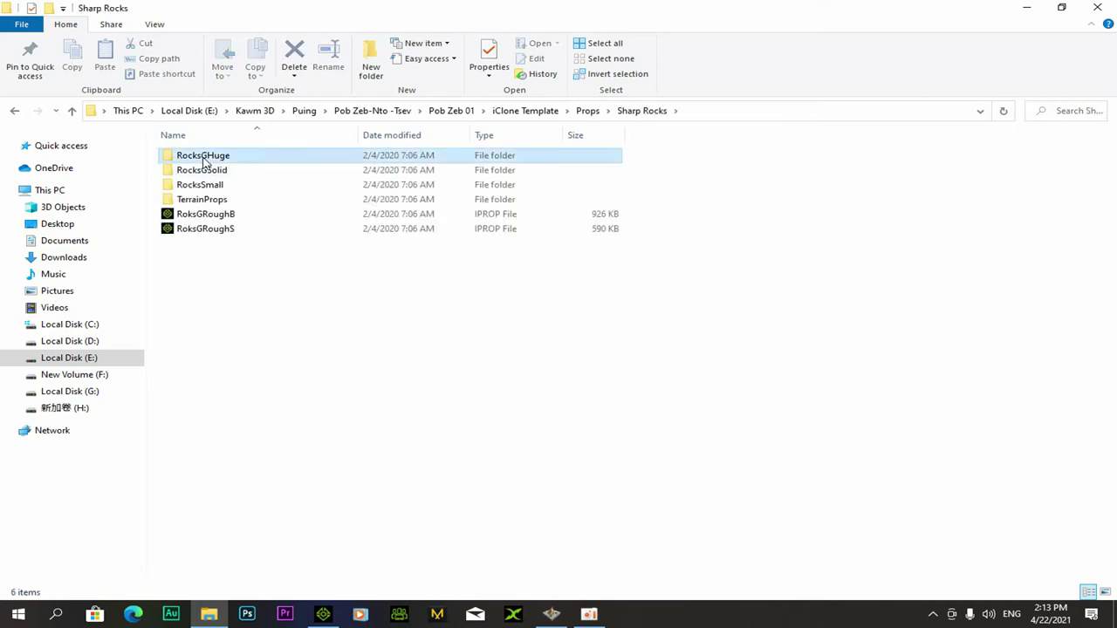
double_click(205, 158)
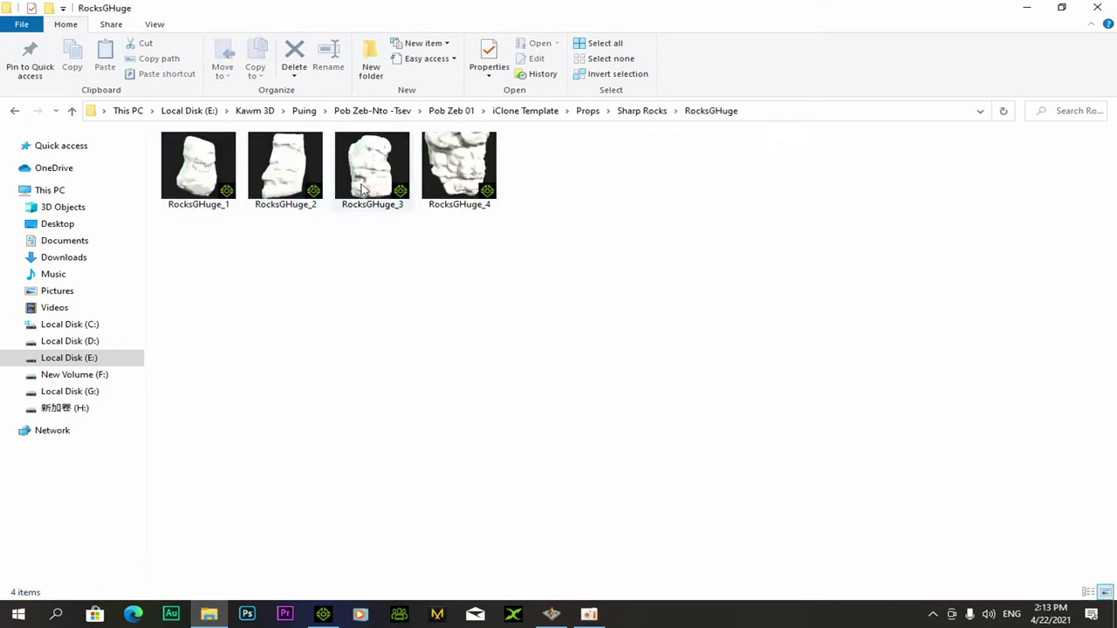
left_click_drag(360, 192, 670, 275)
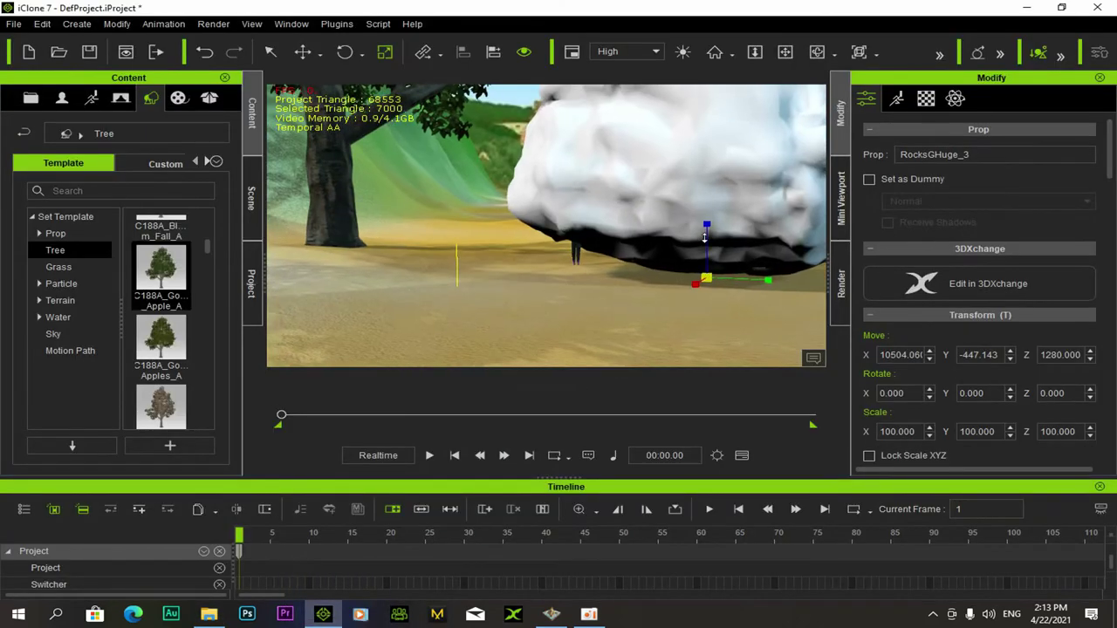
Scale the rock down uniformly to about 52 and move it beside the apple tree, to about X 8686, Y 299
scroll(647, 264, "down", 1)
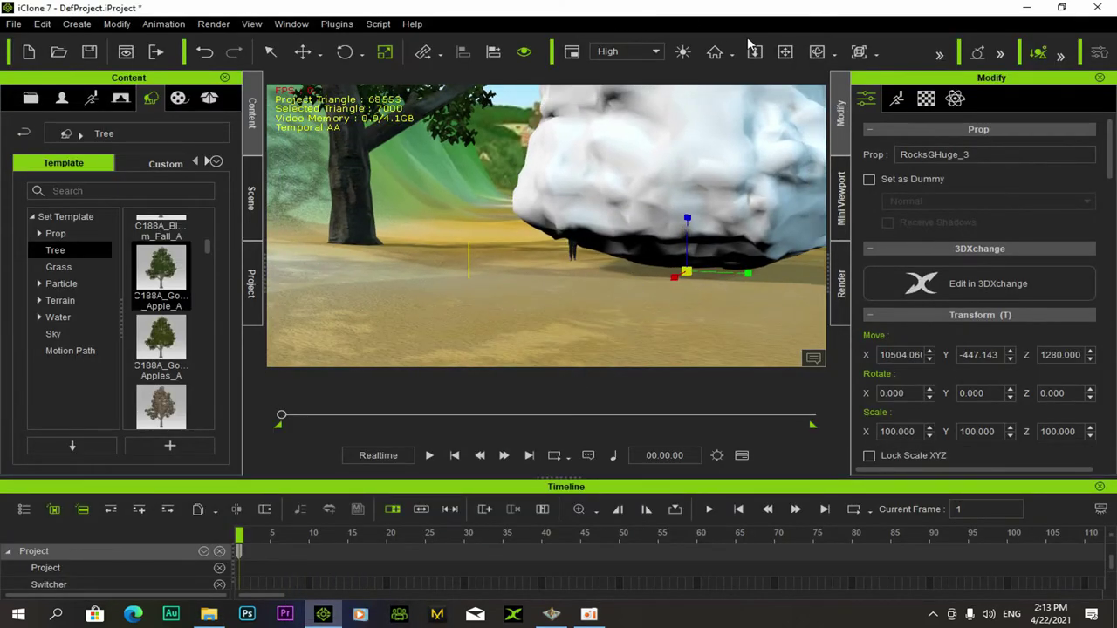
right_click_drag(553, 227, 431, 298)
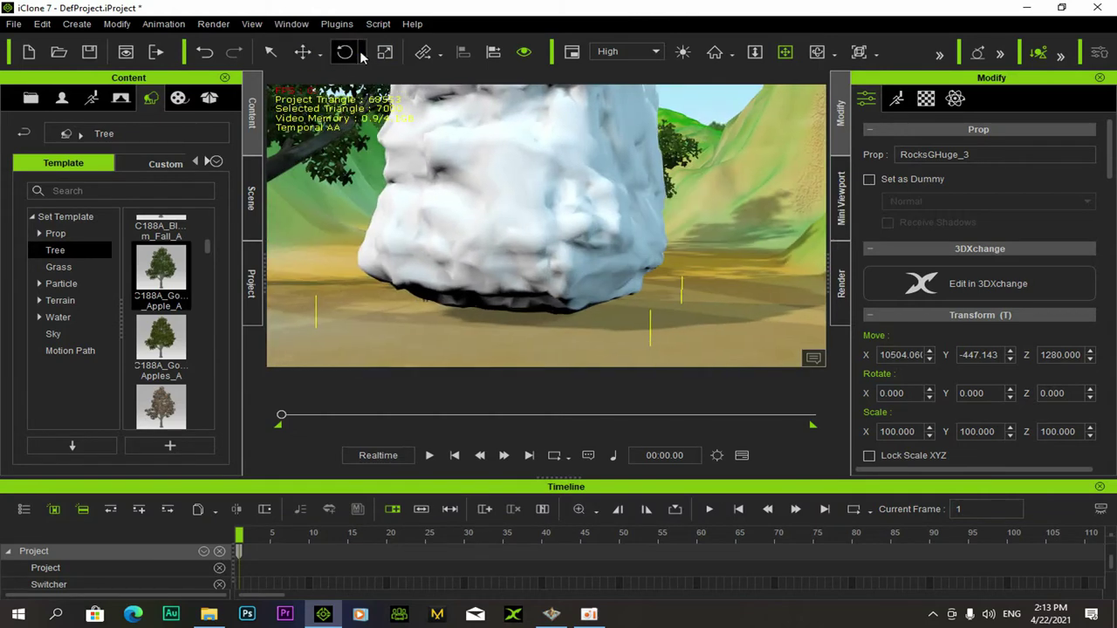
left_click_drag(519, 315, 353, 214)
left_click(311, 64)
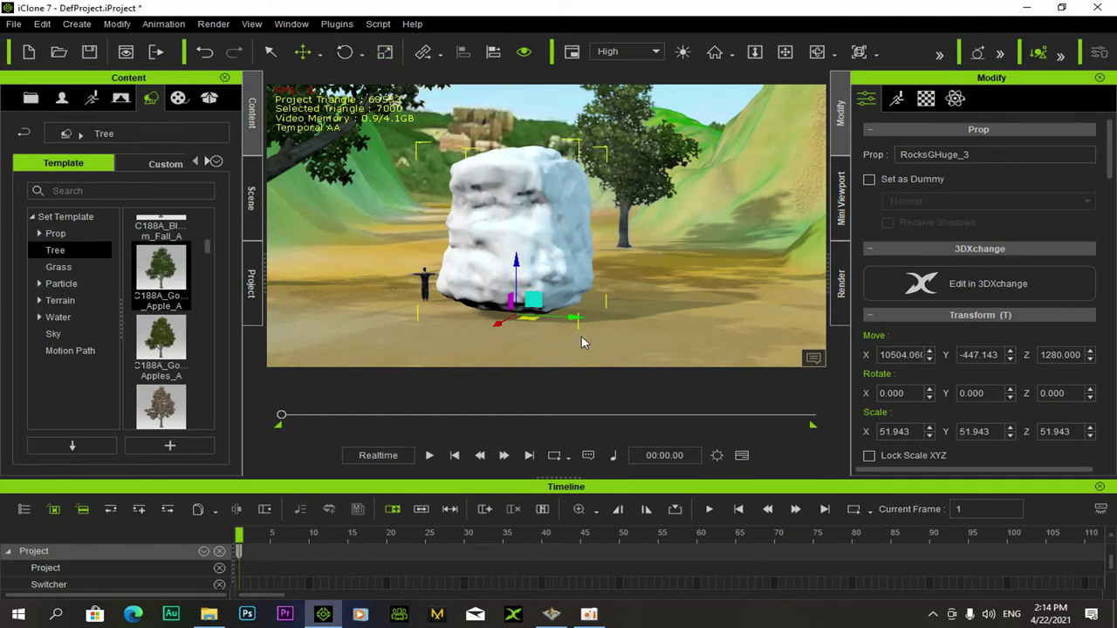
left_click_drag(577, 316, 707, 311)
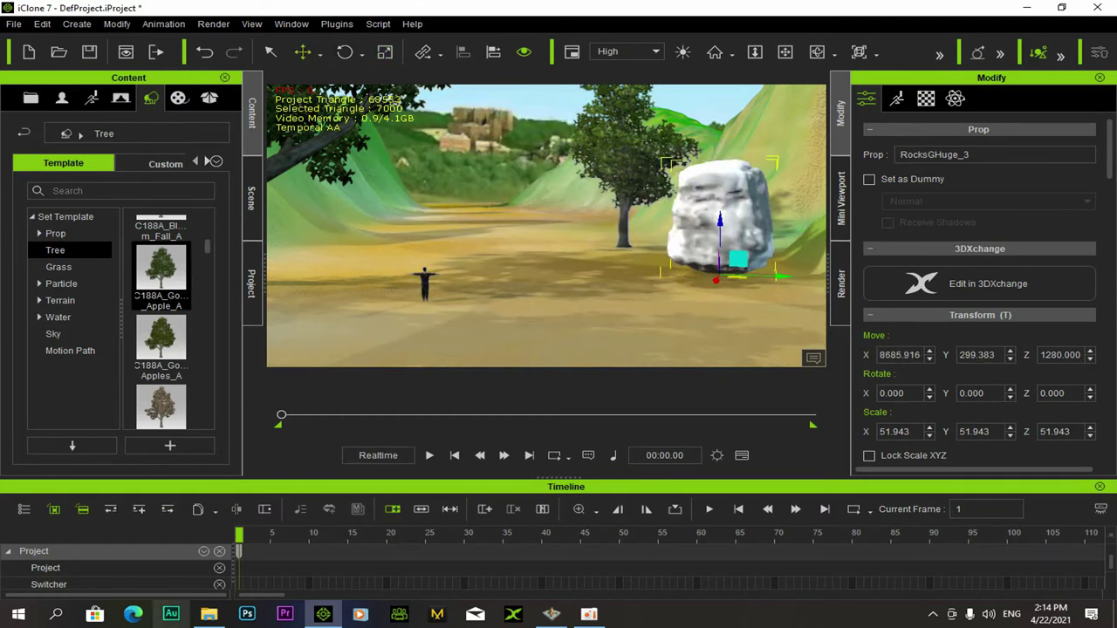
Apply the M_RockGSmall material from the Materials Lib\Sharp Rocks folder to the rock in iClone
left_click(208, 615)
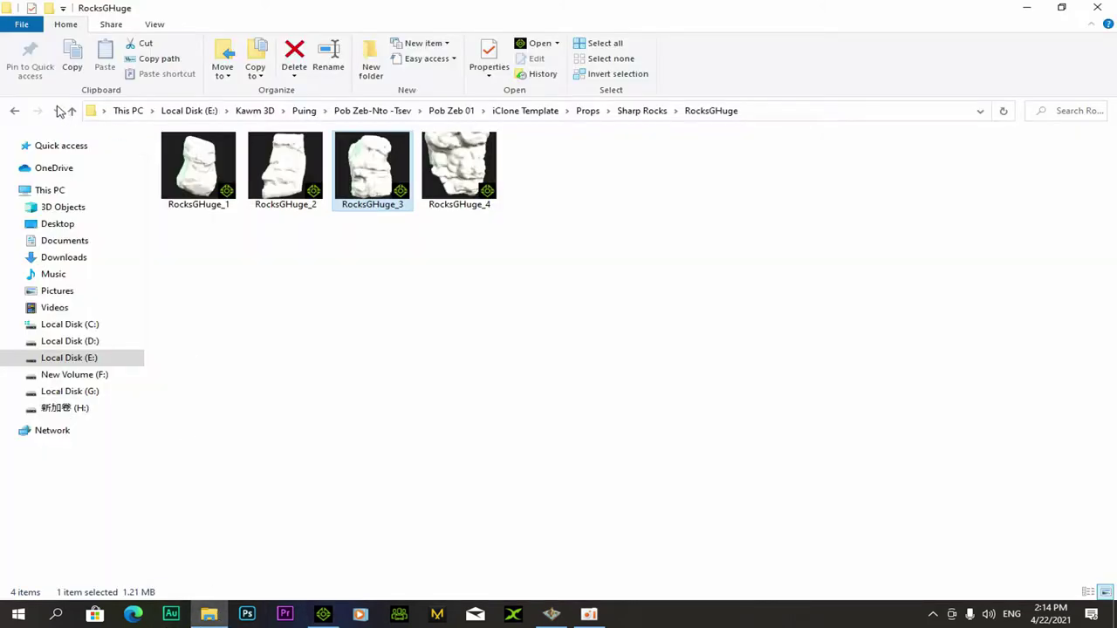
left_click(15, 111)
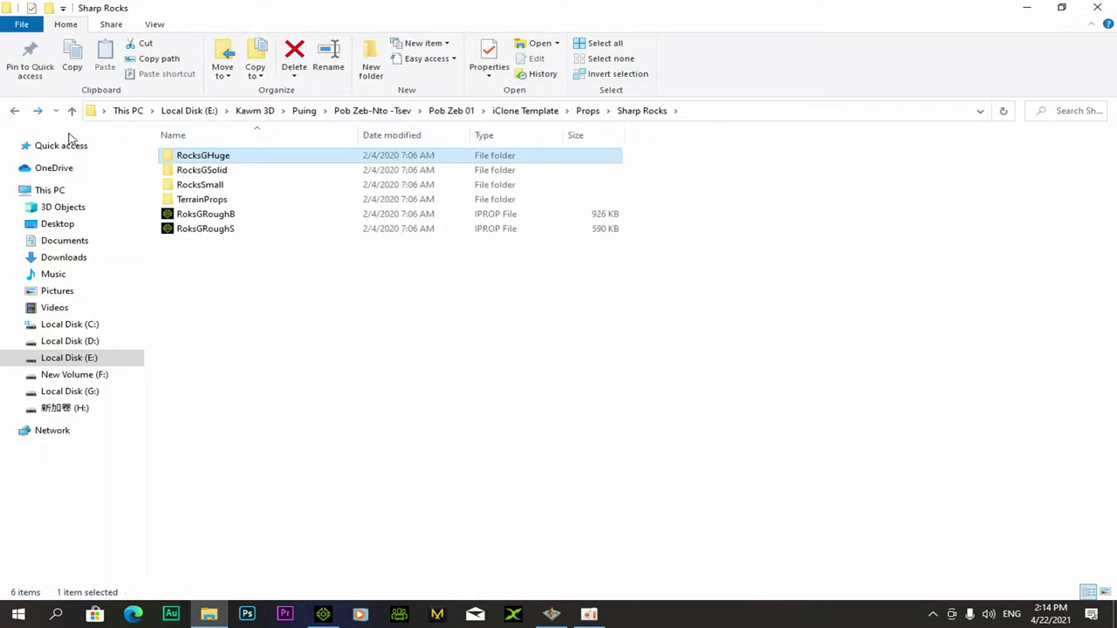
left_click(15, 111)
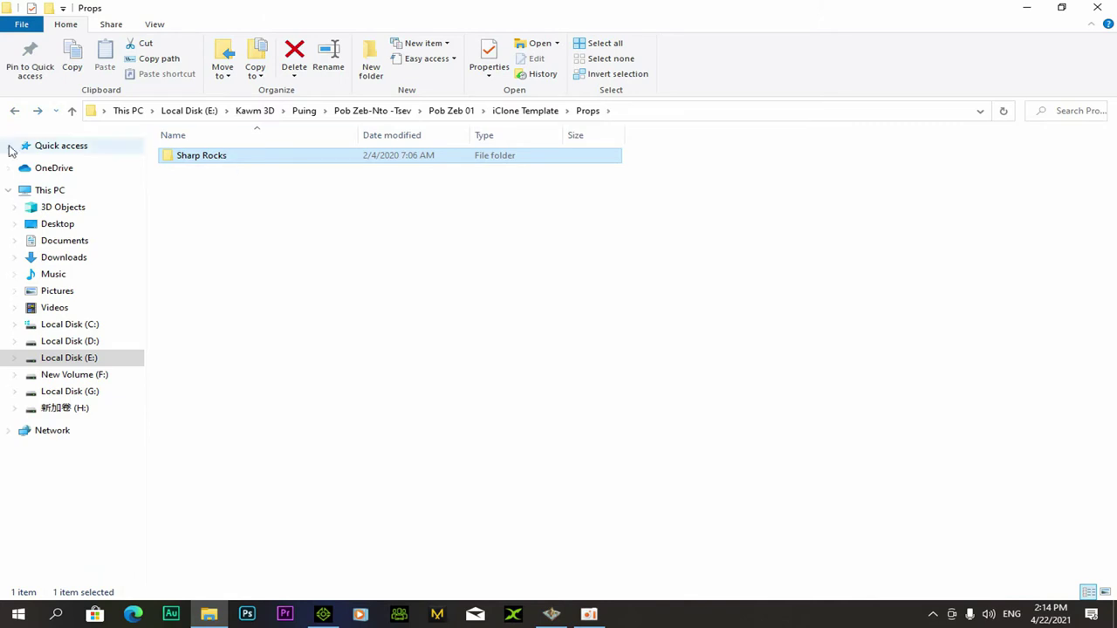
left_click(14, 110)
double_click(186, 155)
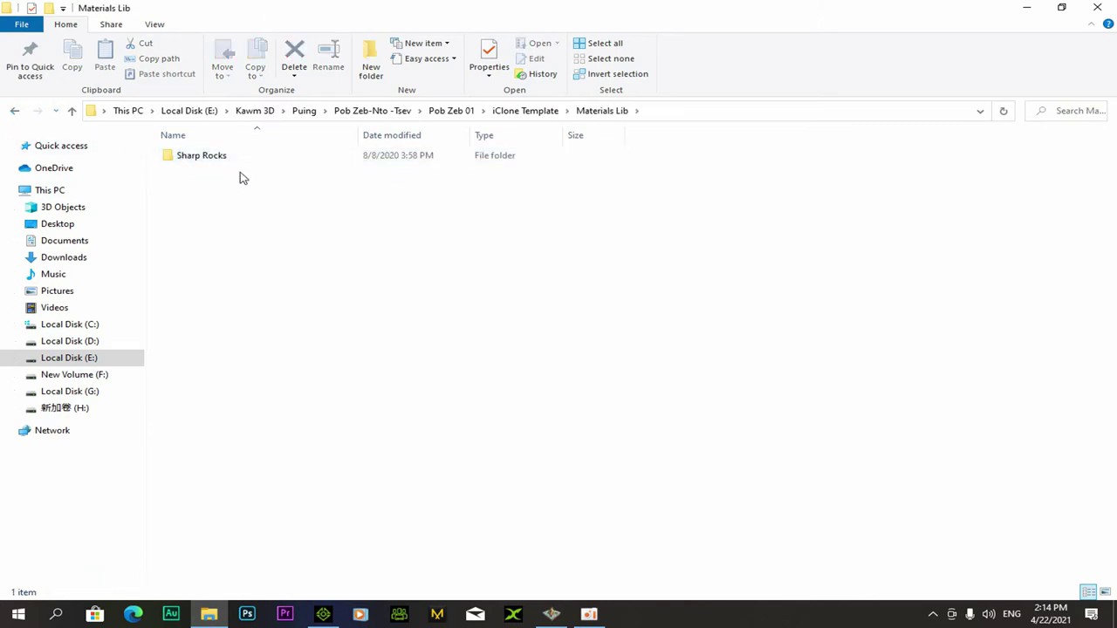
double_click(222, 154)
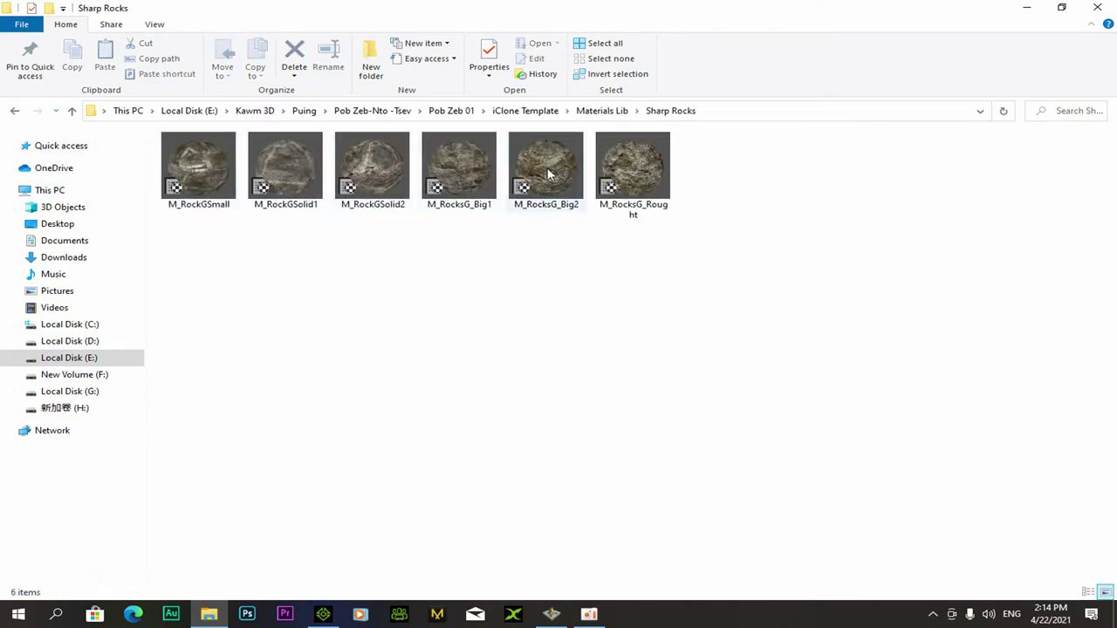
left_click_drag(185, 188, 721, 224)
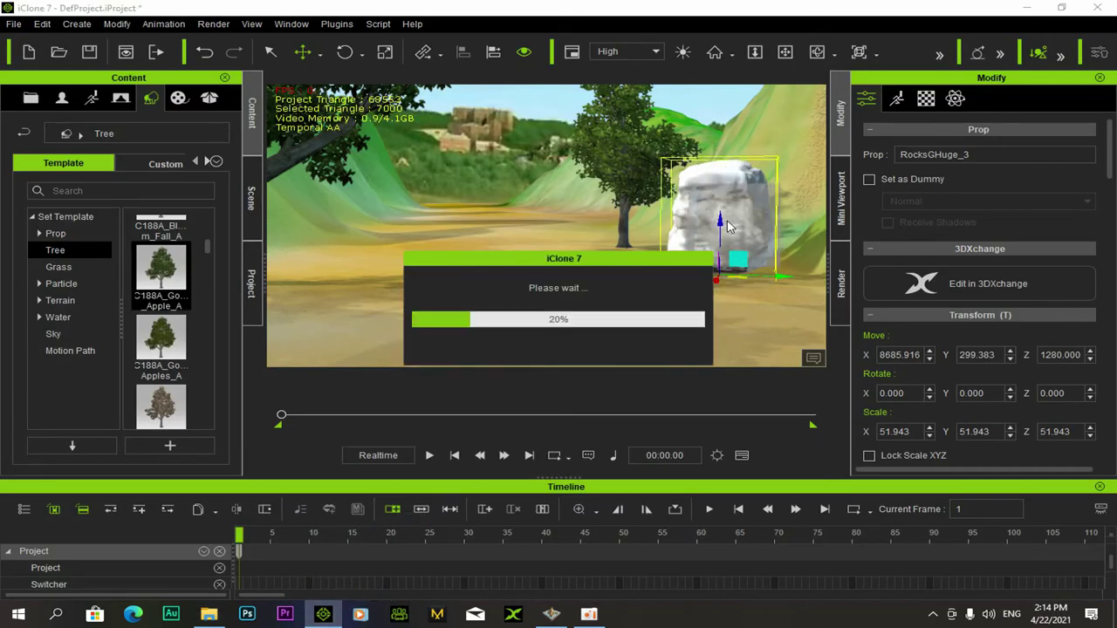
Replace the rock's material with M_RocksG_Rought from the Sharp Rocks material folder
scroll(624, 245, "down", 1)
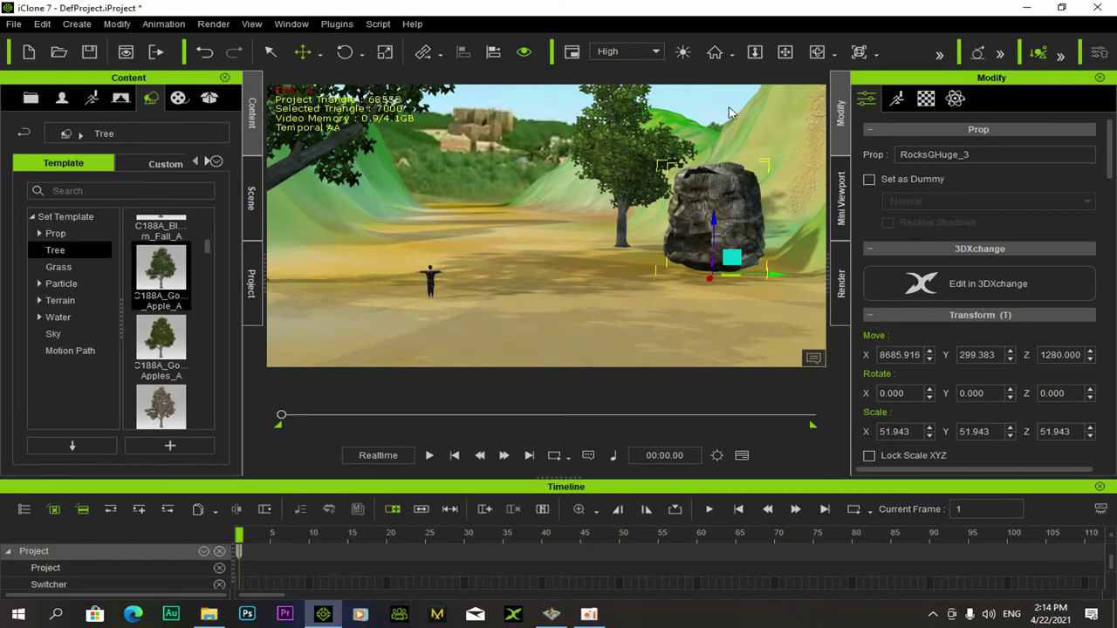
right_click_drag(585, 273, 779, 341)
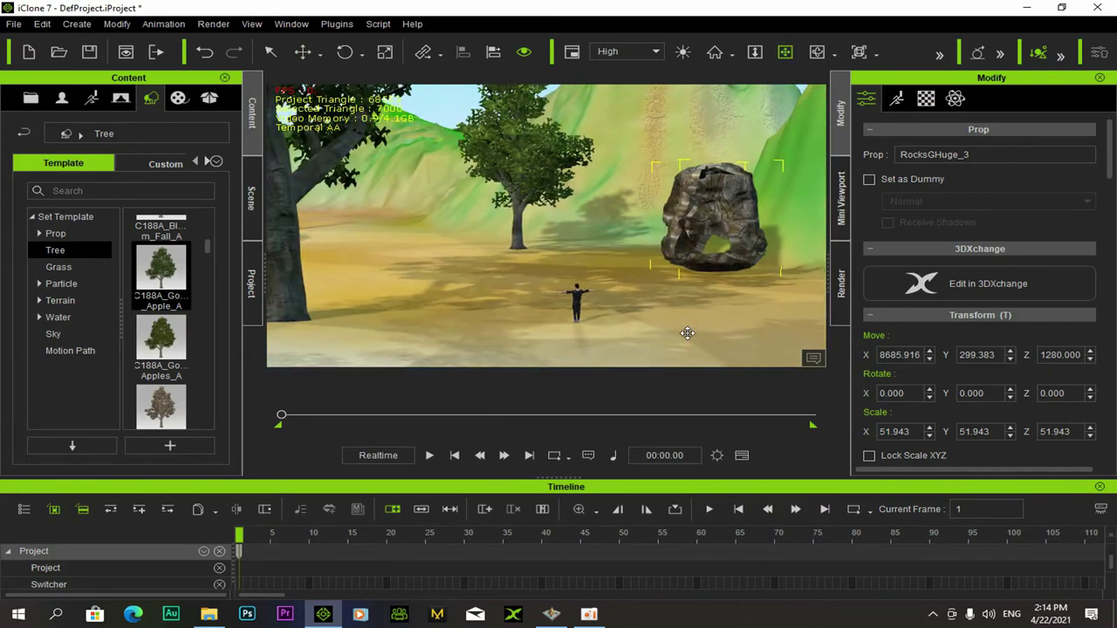
right_click_drag(687, 332, 709, 316)
scroll(761, 240, "up", 1)
left_click_drag(750, 237, 586, 262)
mouse_move(586, 262)
right_mouse_down()
mouse_move(519, 316)
mouse_move(588, 279)
mouse_move(585, 294)
mouse_move(570, 261)
mouse_move(579, 253)
right_mouse_up()
scroll(571, 262, "up", 2)
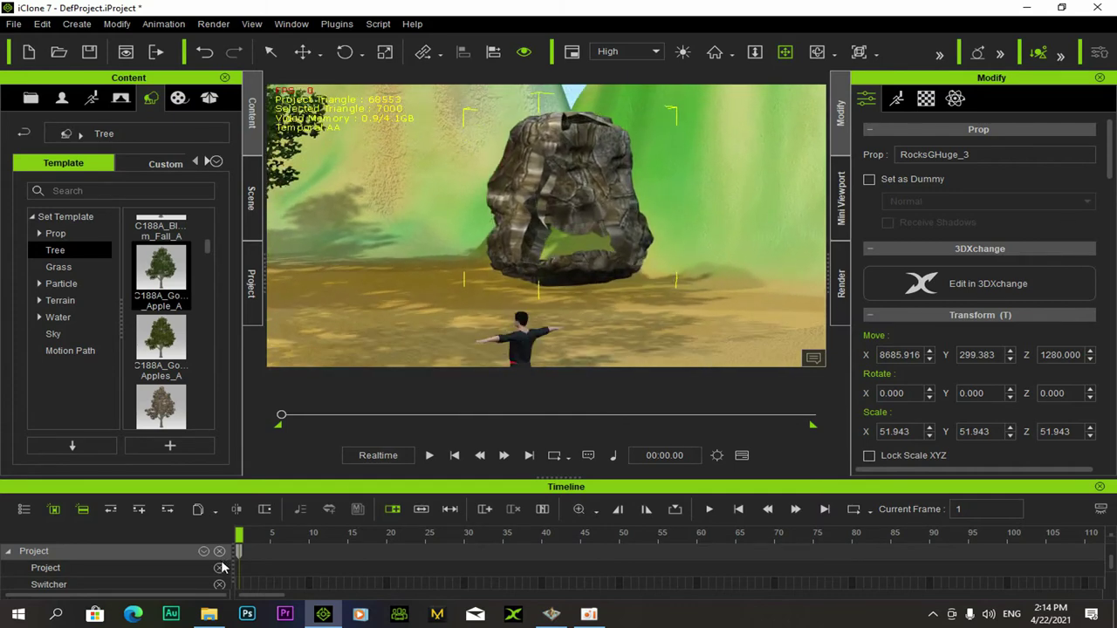
left_click(209, 614)
left_click_drag(642, 162, 330, 623)
left_click_drag(660, 133, 583, 188)
right_click_drag(586, 183, 569, 307)
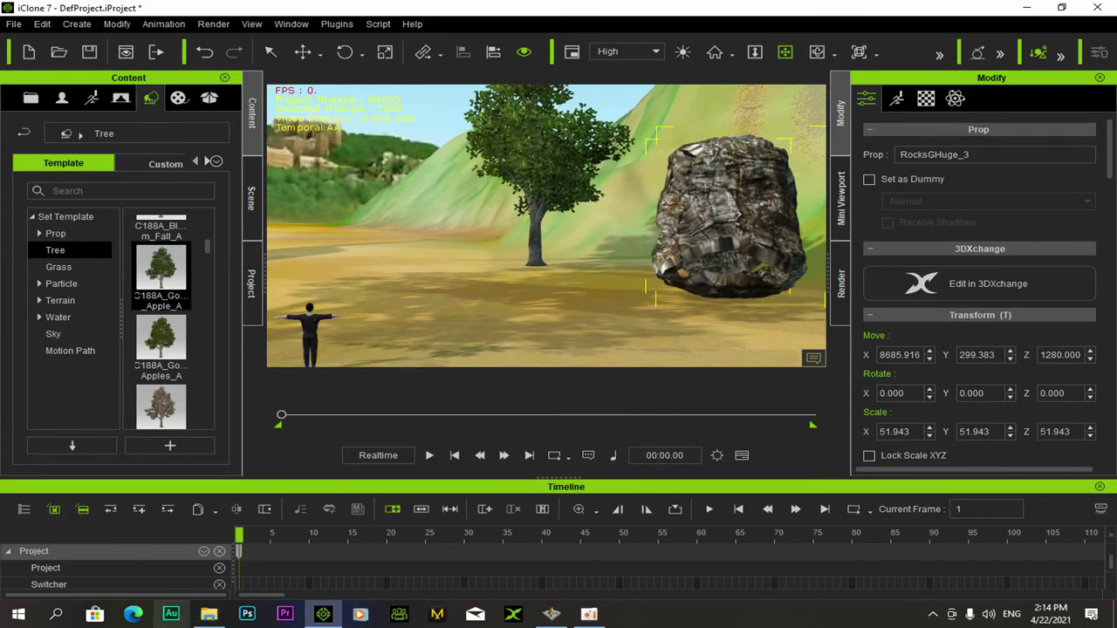
Switch to File Explorer and open the Cov tev cawj texture folder in E:\Kawm 3D\Puing\tshiab\Duab Terrain Pack ( Av )
left_click(205, 616)
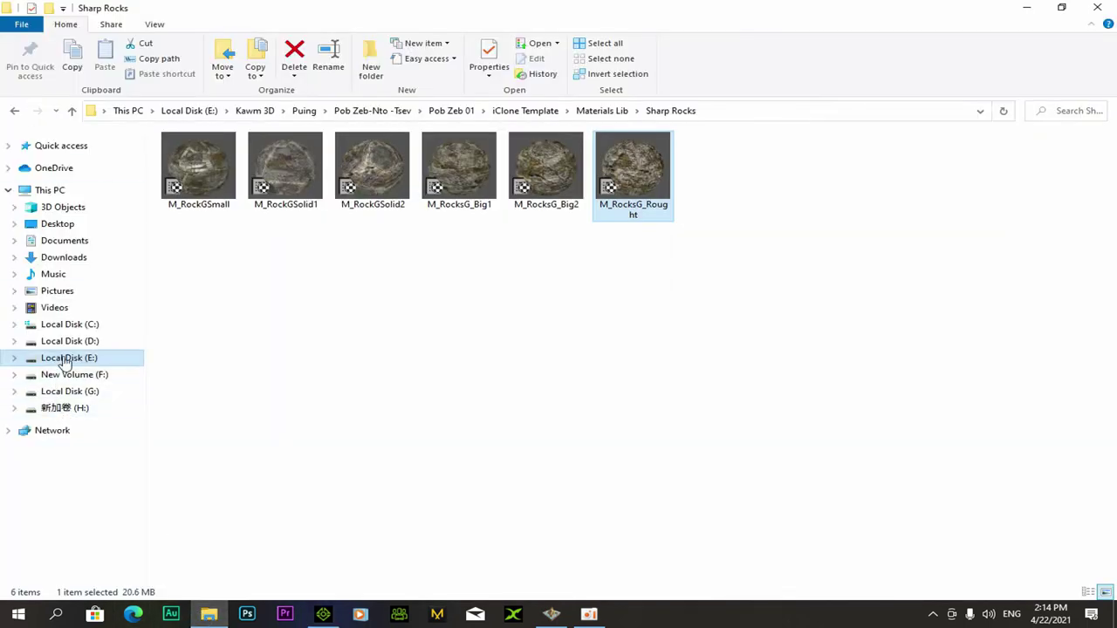
double_click(180, 171)
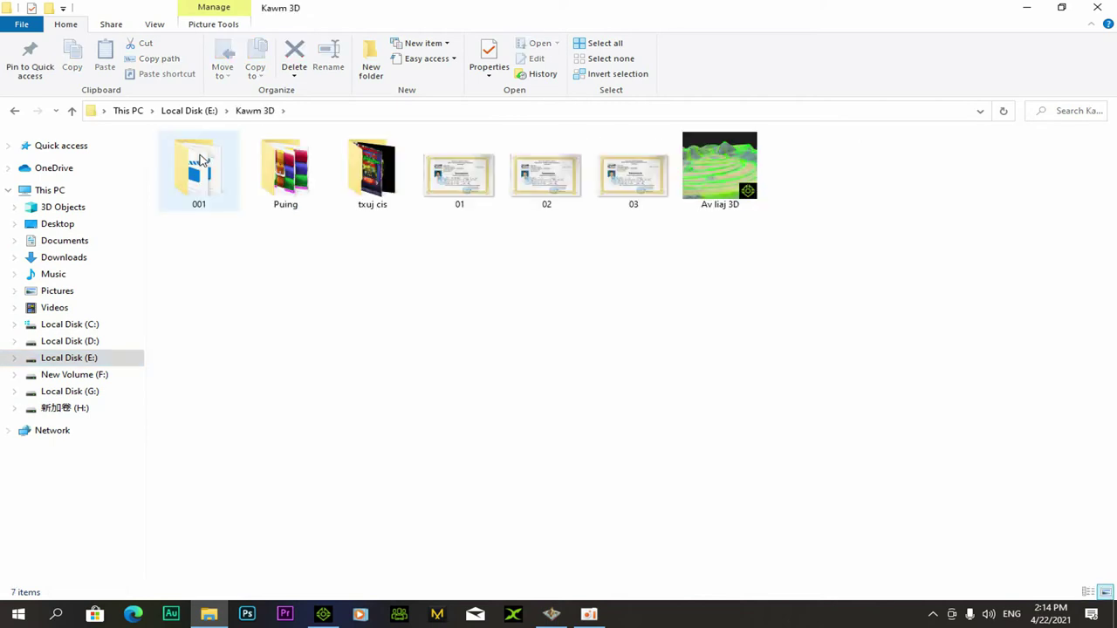
double_click(287, 182)
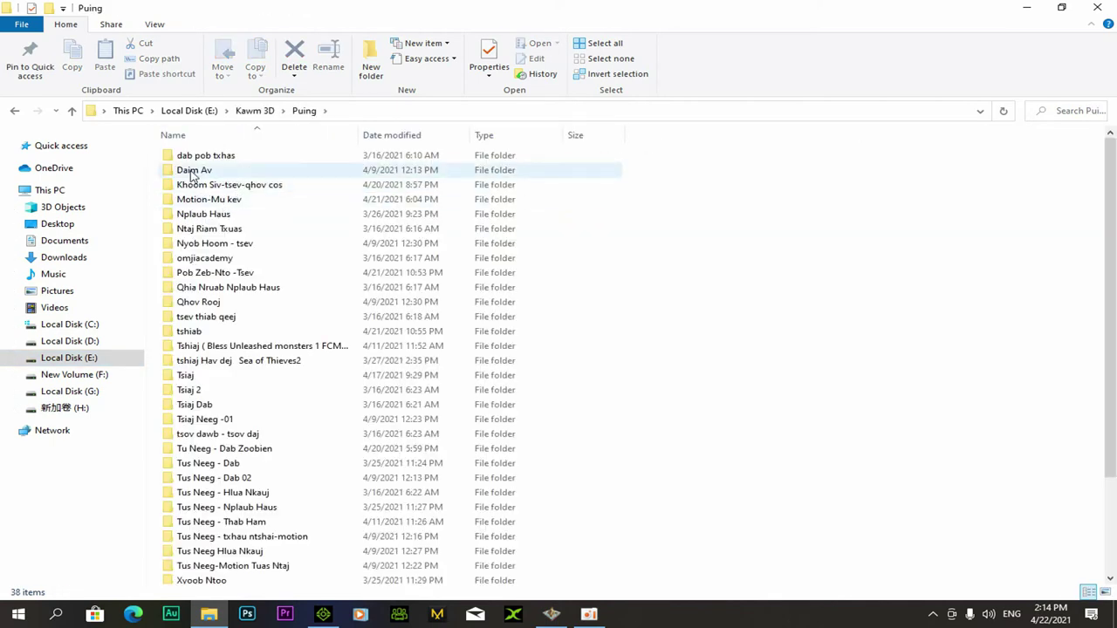
double_click(209, 170)
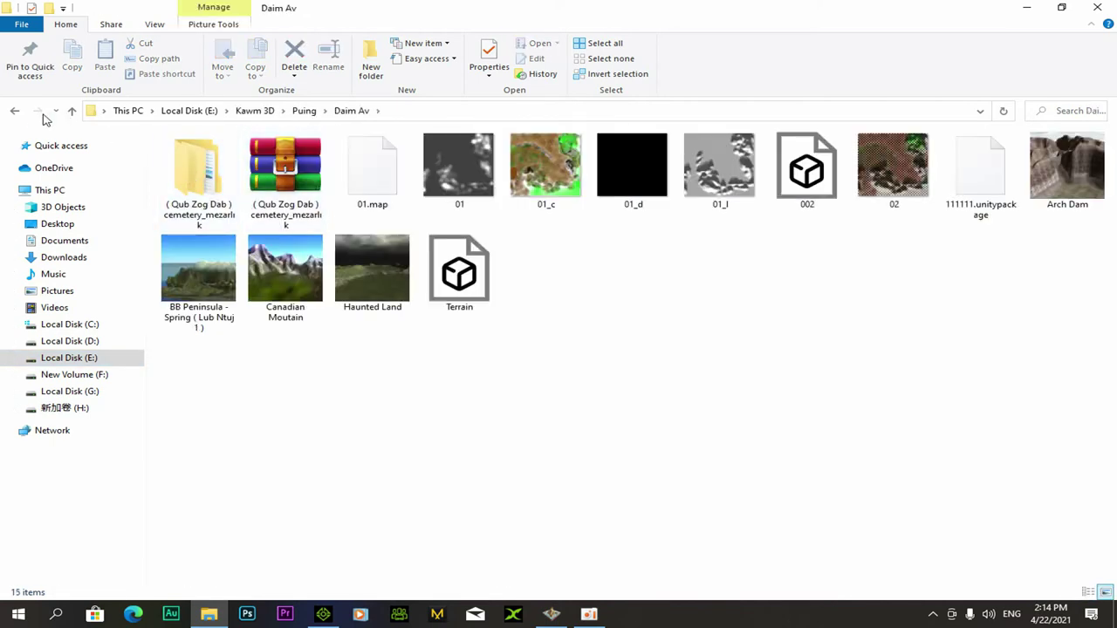
left_click(14, 111)
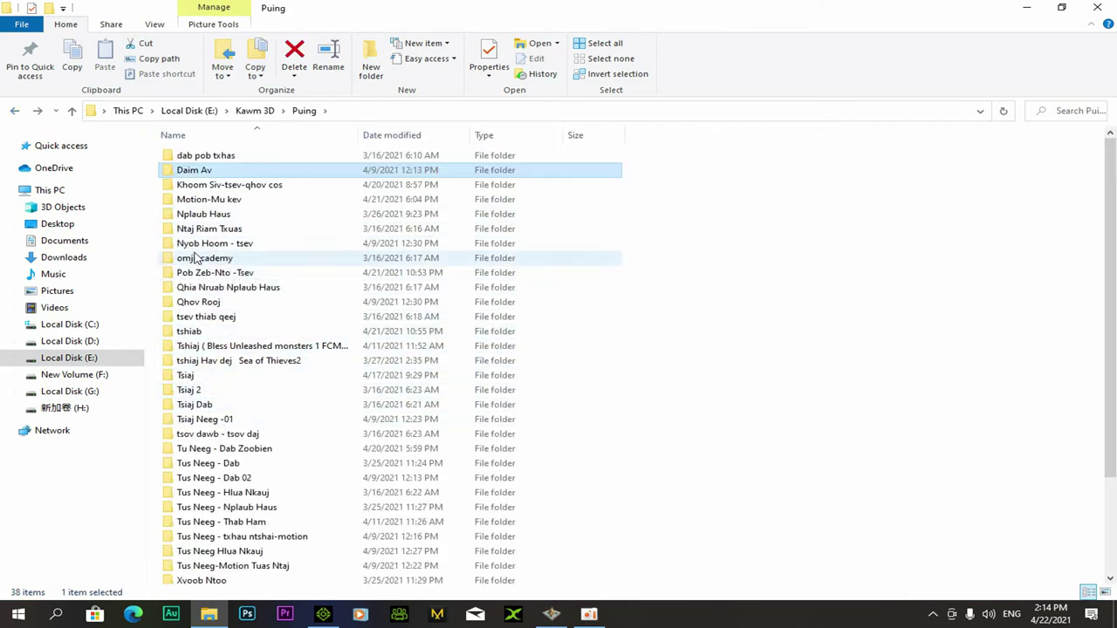
double_click(188, 331)
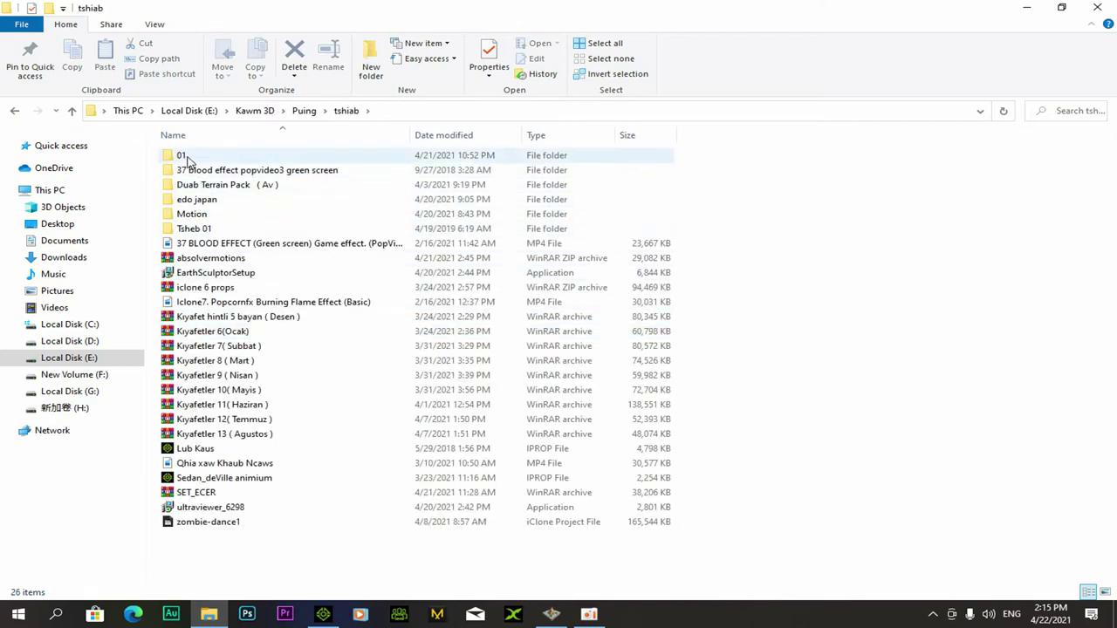
double_click(197, 184)
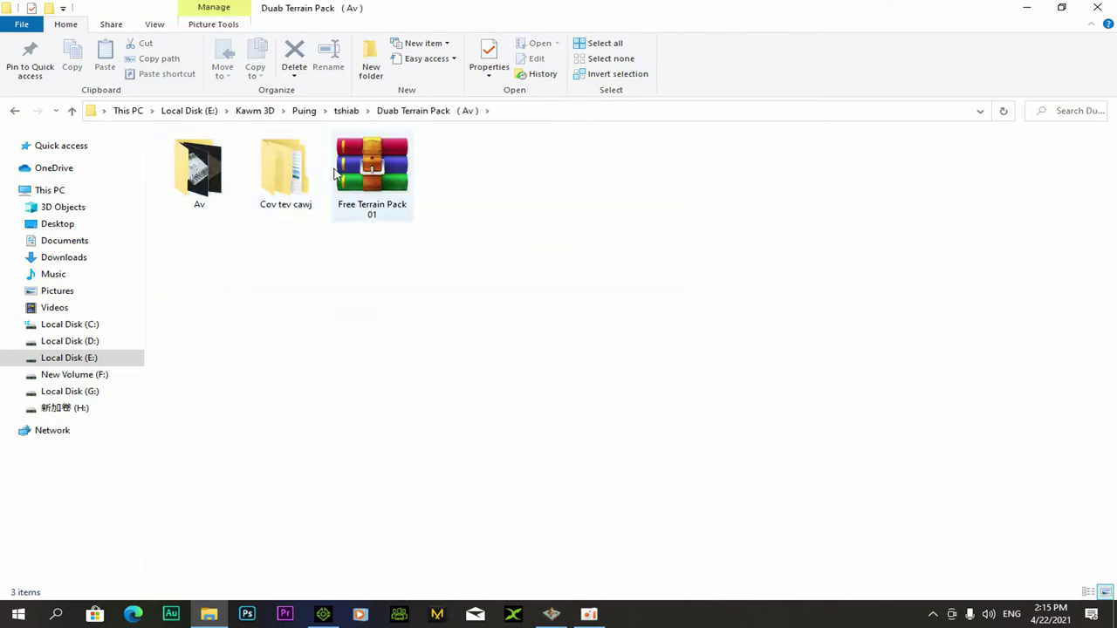
double_click(284, 171)
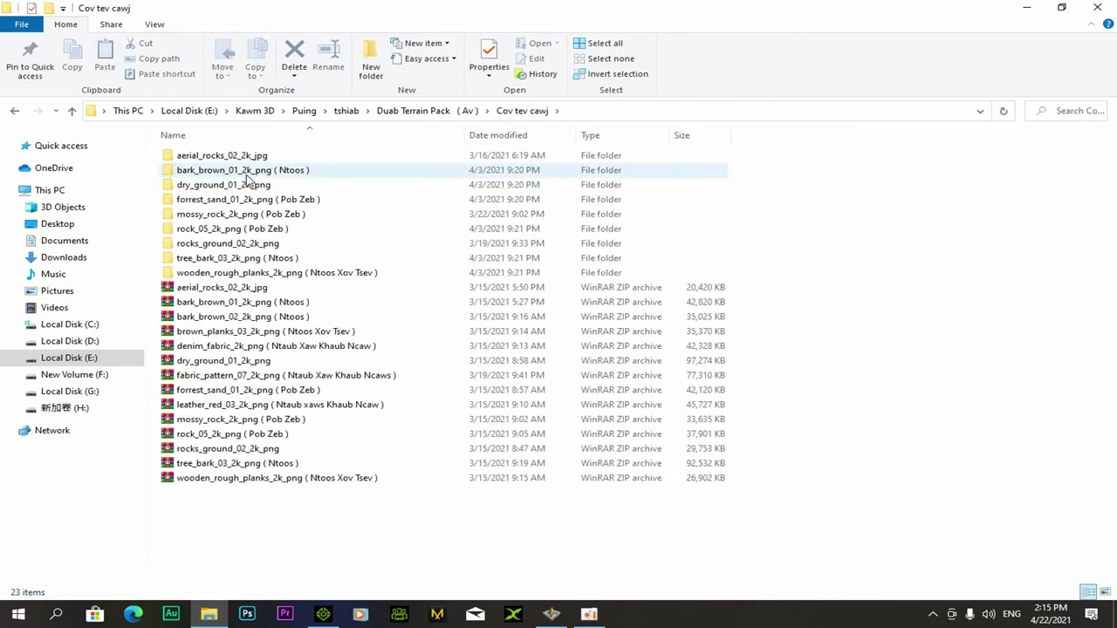
Apply a mossy rock texture from the mossy_rock_2k_png ( Pob Zeb ) folder to the rock in iClone
double_click(266, 199)
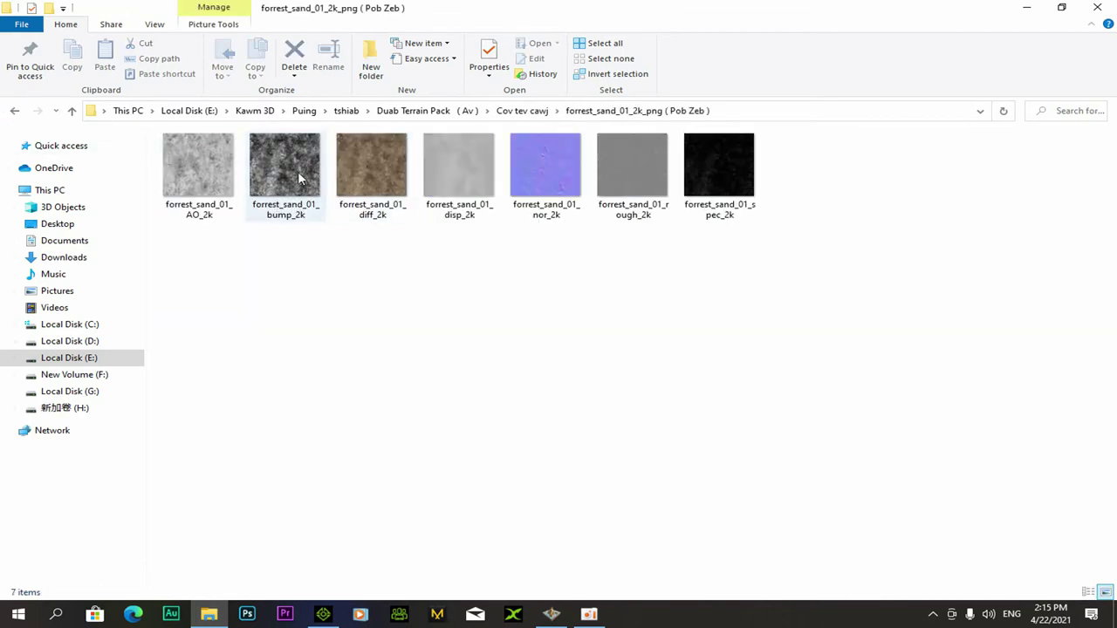
left_click(15, 112)
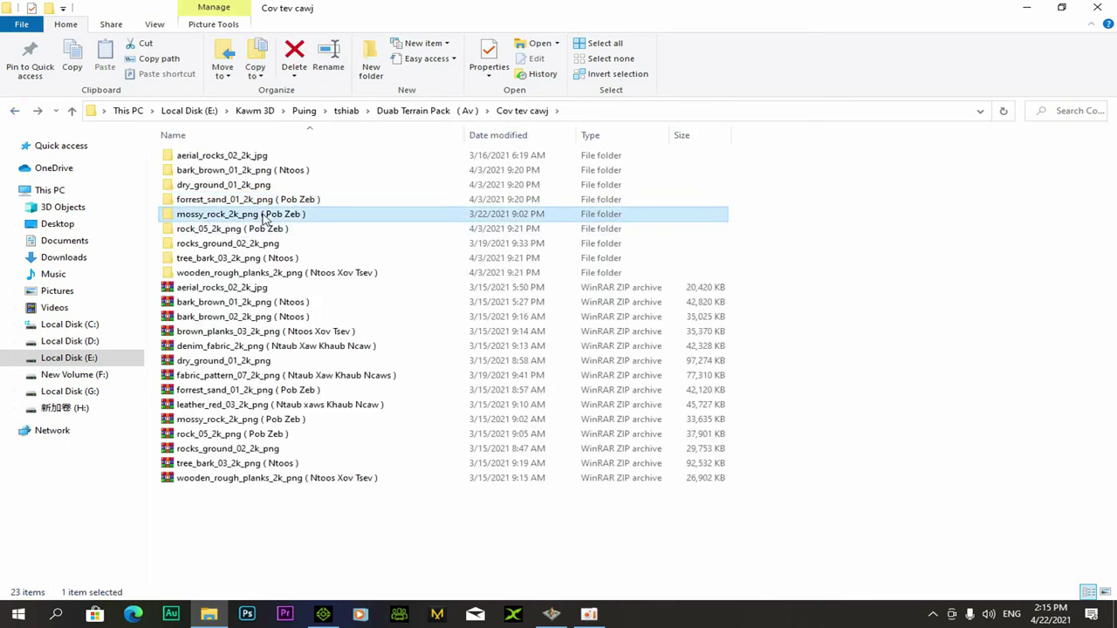
double_click(240, 214)
left_click_drag(245, 210, 713, 223)
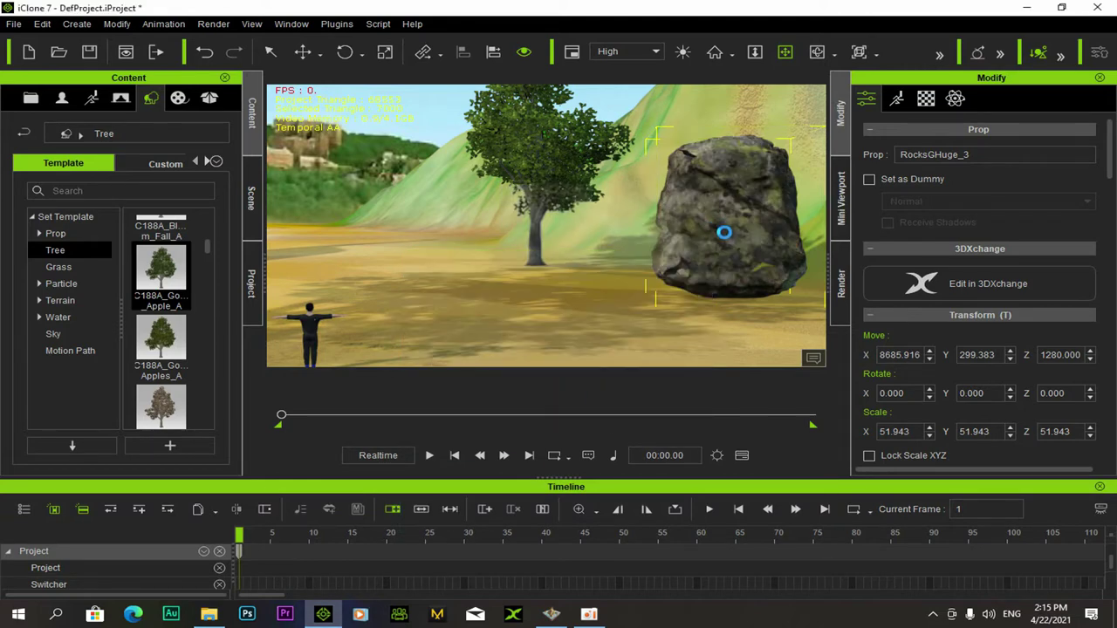
right_click_drag(724, 232, 658, 281)
scroll(587, 277, "up", 3)
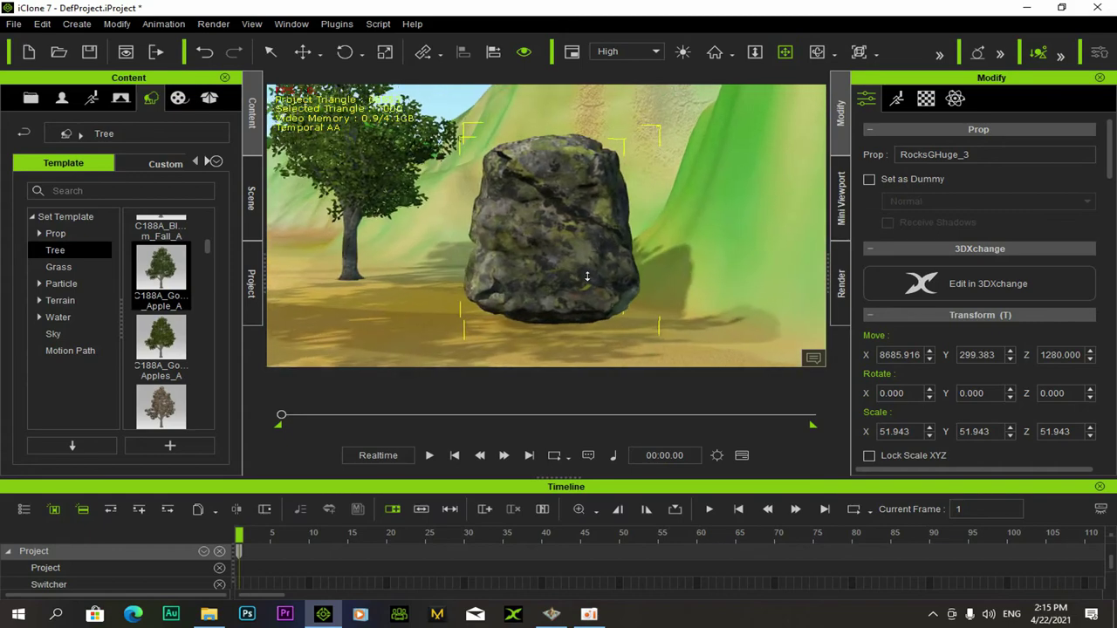
right_click_drag(506, 275, 550, 307)
left_click_drag(550, 307, 720, 305)
scroll(556, 299, "down", 4)
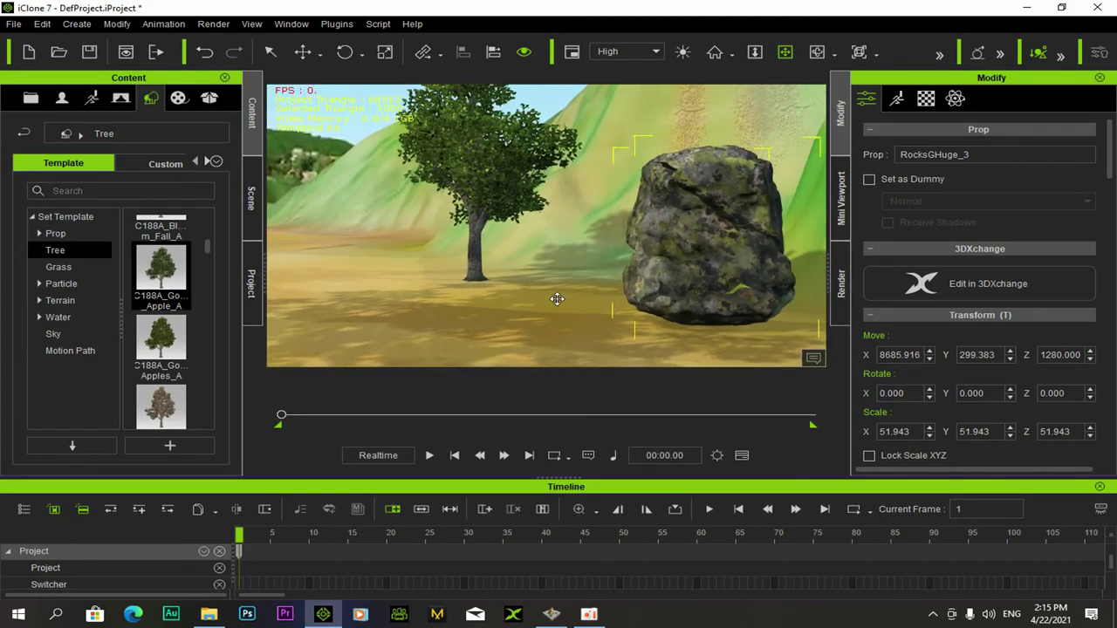
Place a Golden_Delicious_Apple_Apples_A tree in the valley and plant more of them around the character and deeper along the path with gardening mode
left_click_drag(552, 300, 655, 302)
scroll(540, 303, "down", 6)
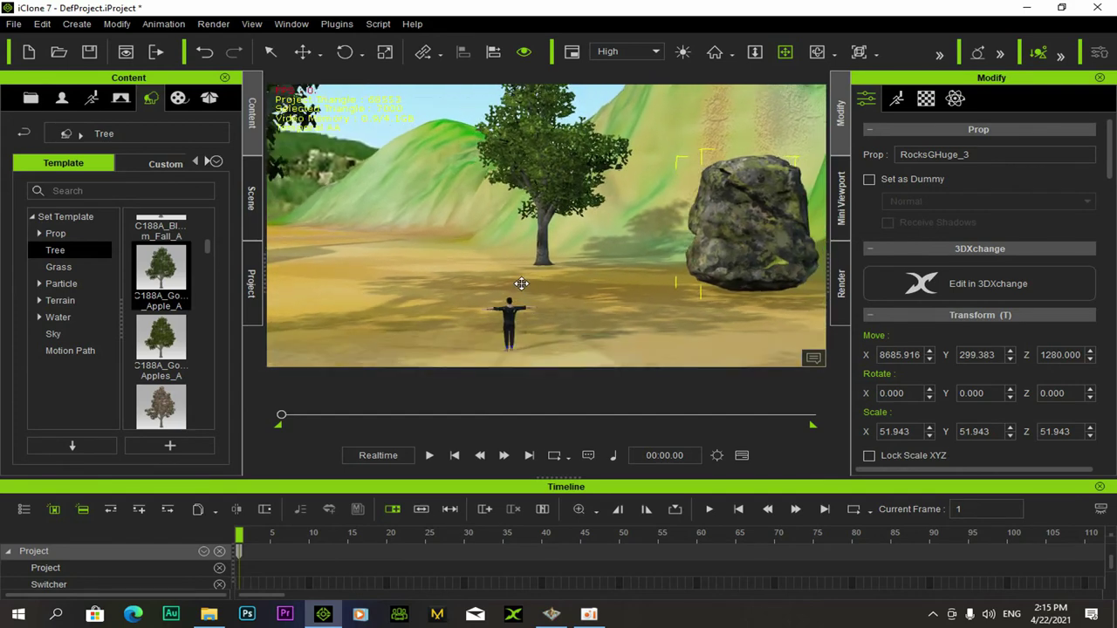
right_click_drag(513, 274, 654, 253)
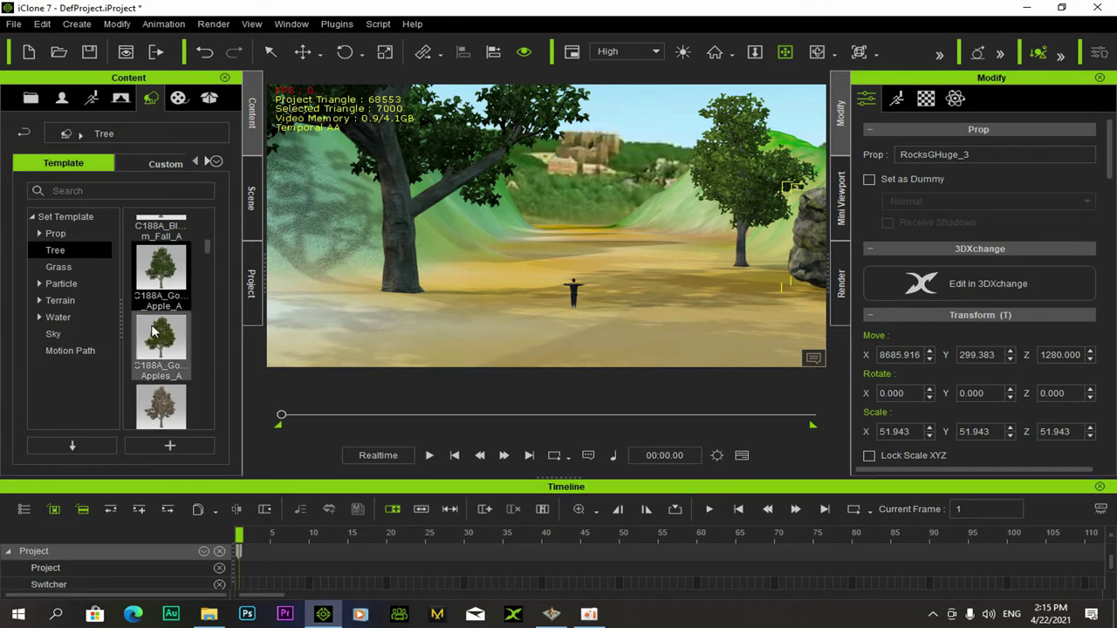
left_click_drag(186, 343, 497, 277)
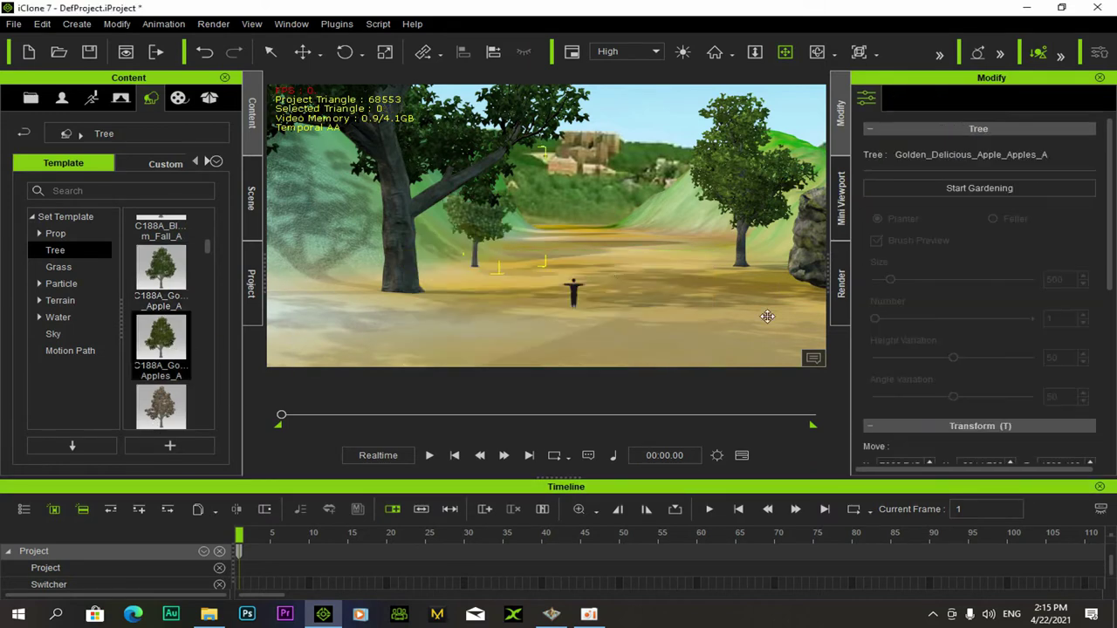
left_click(950, 186)
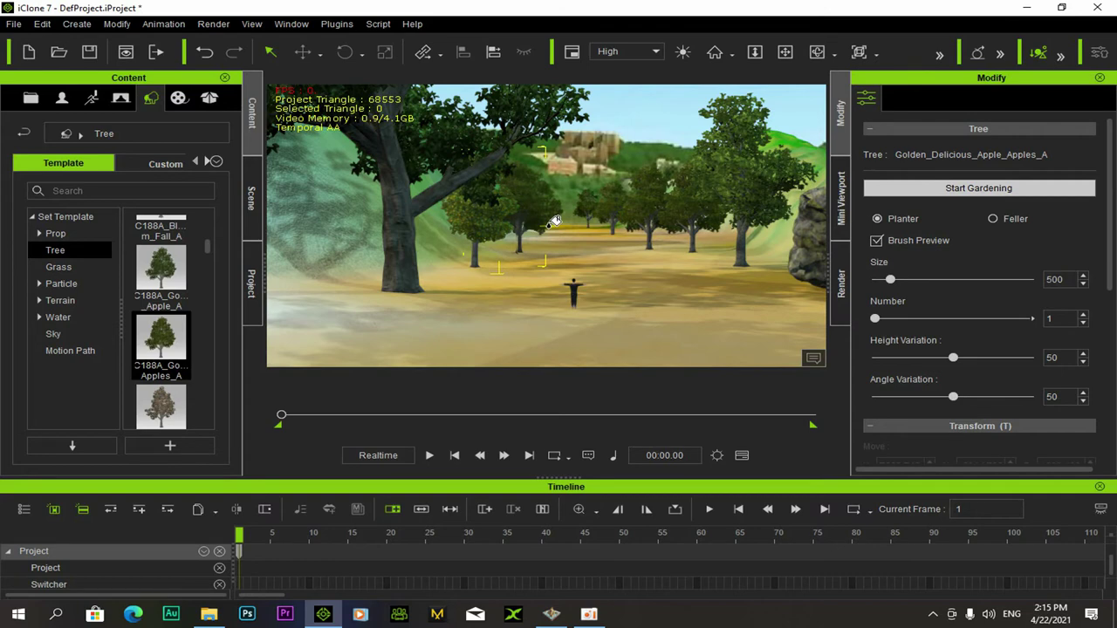
left_click(797, 282)
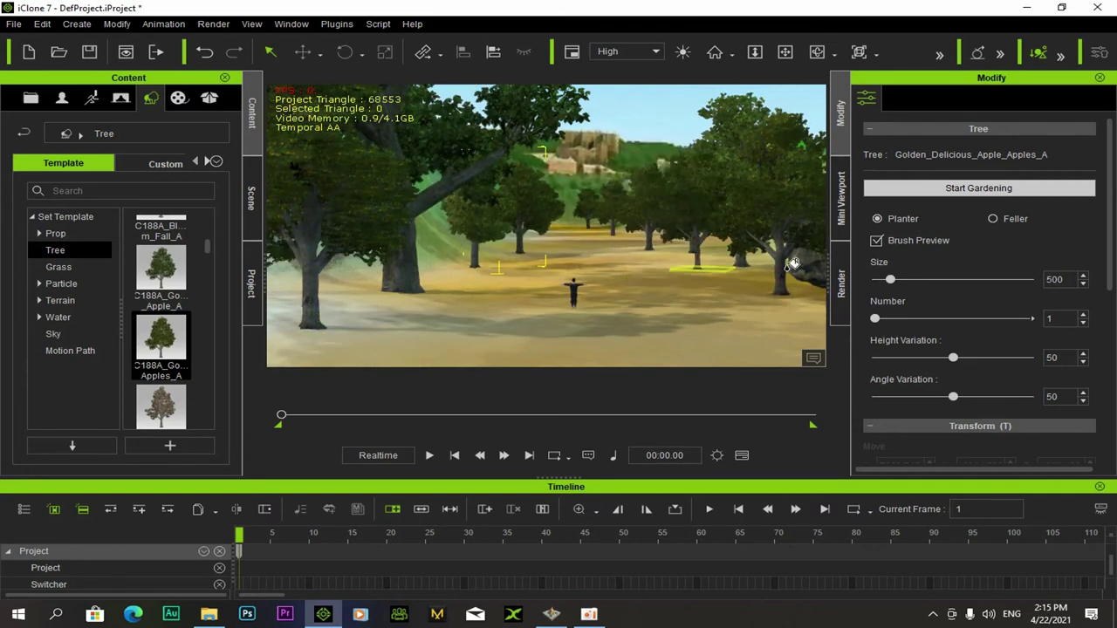
left_click(974, 189)
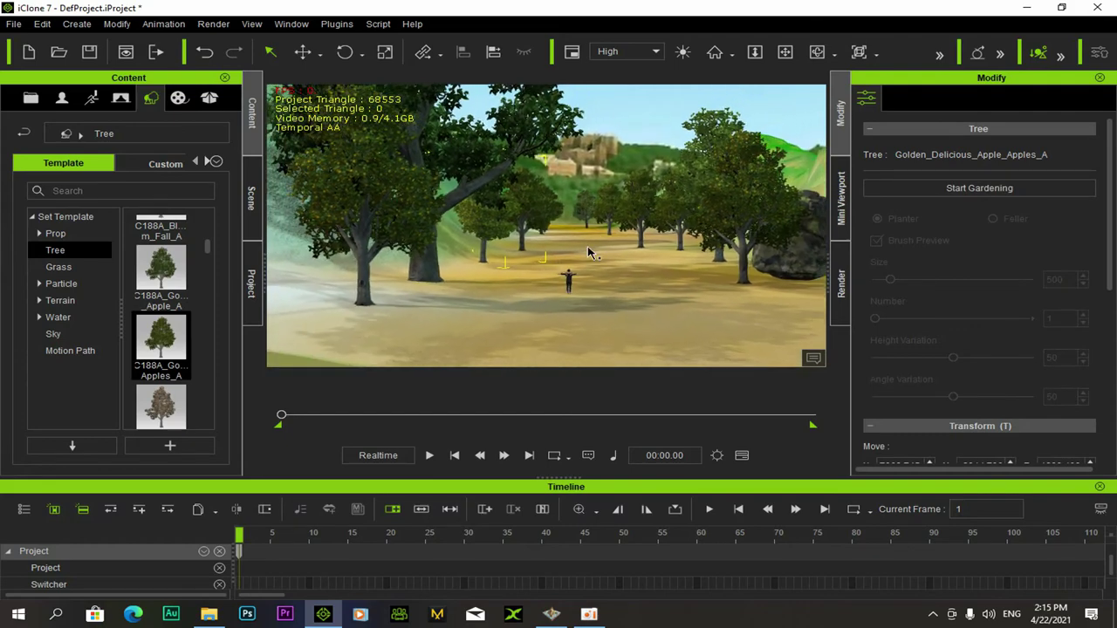
Add the Red_Yucca_A plant near the foreground apple tree and plant several more around it and in front of the character with gardening mode
right_click_drag(565, 223, 584, 250)
scroll(177, 324, "down", 3)
scroll(171, 331, "down", 5)
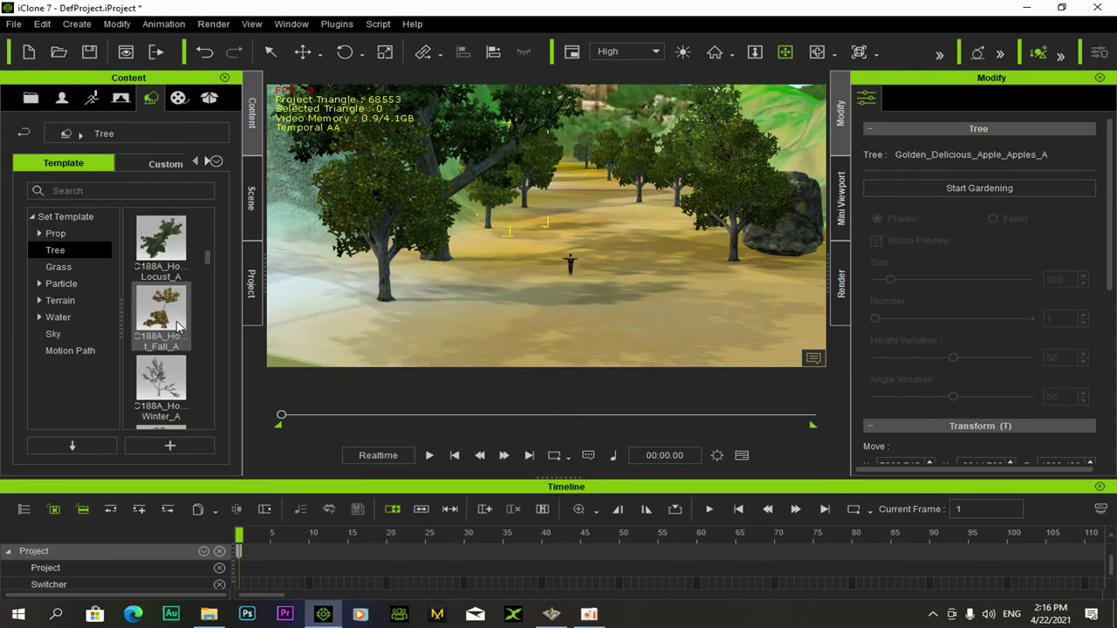
scroll(161, 336, "down", 6)
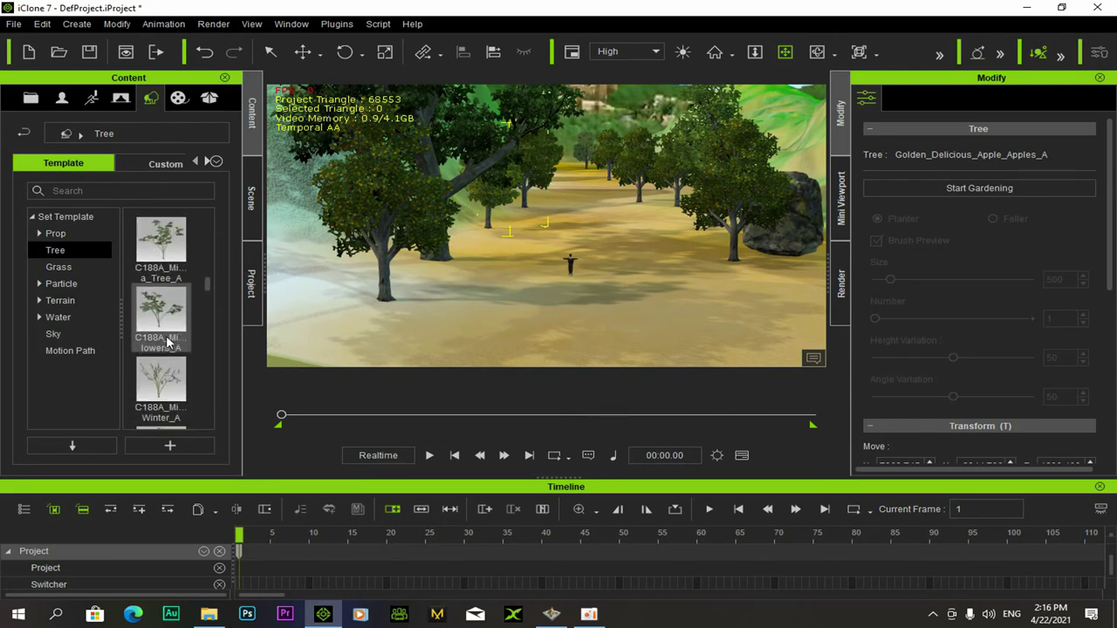
scroll(171, 346, "down", 6)
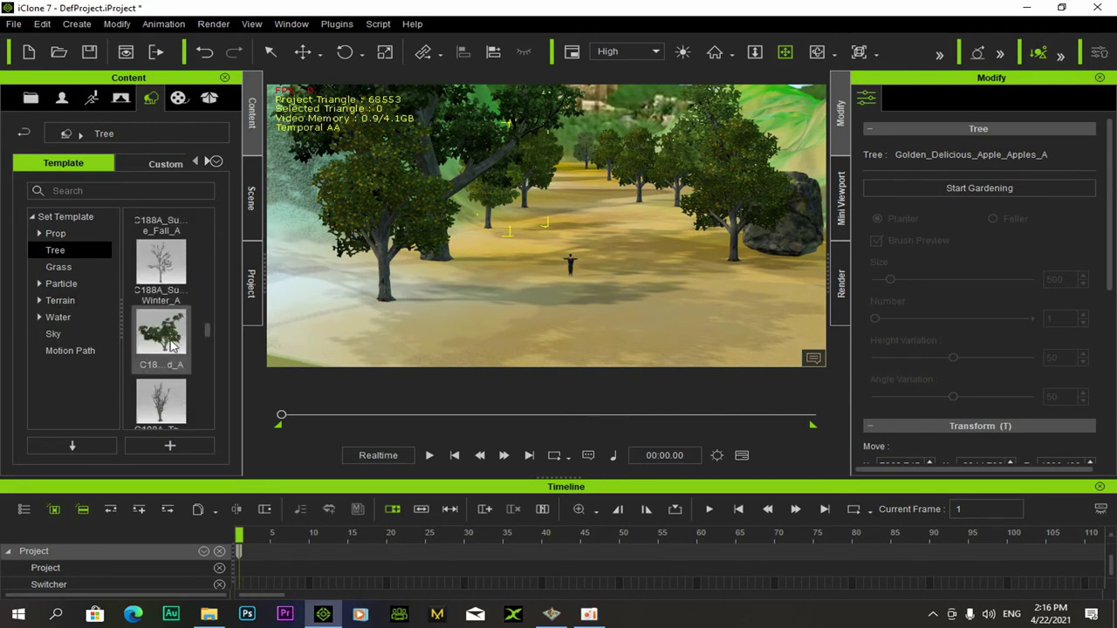
scroll(171, 346, "down", 3)
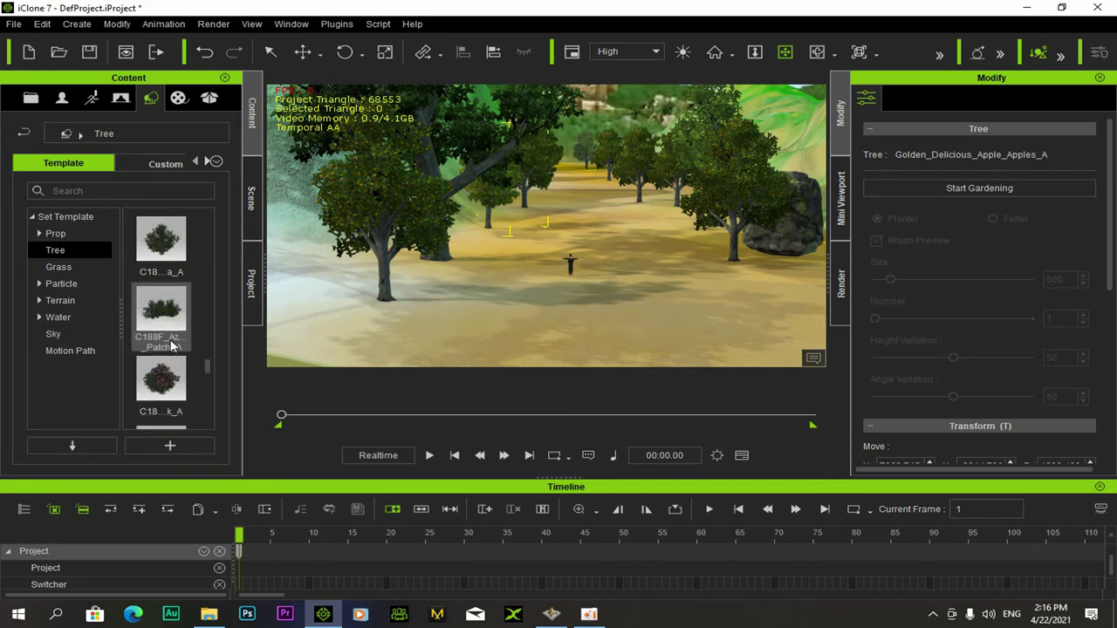
scroll(162, 341, "down", 6)
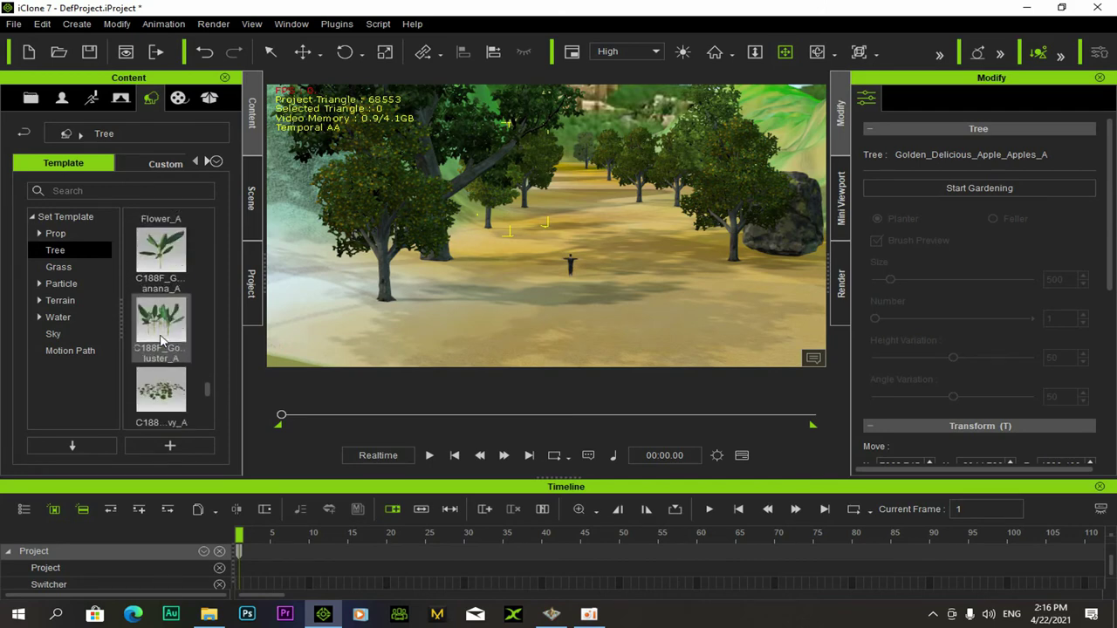
scroll(161, 340, "down", 3)
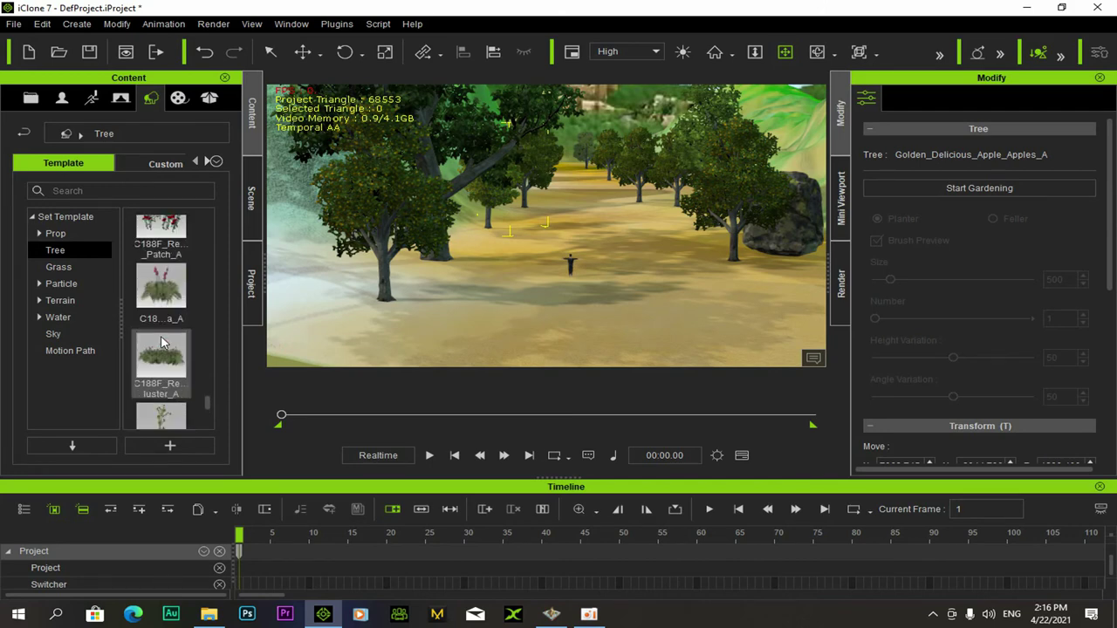
left_click_drag(159, 297, 420, 332)
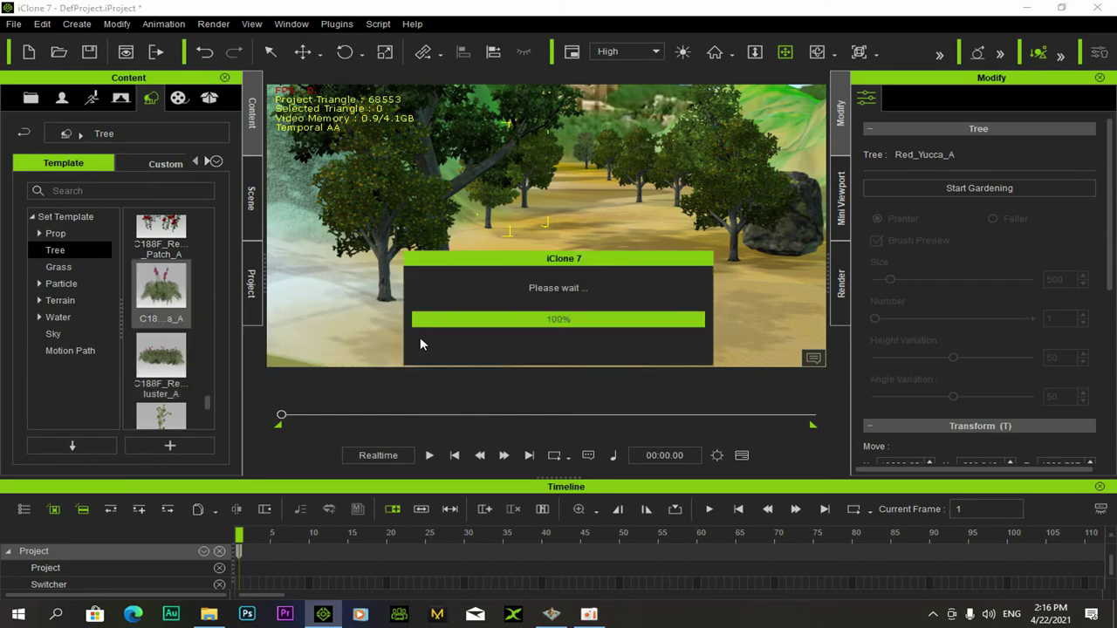
left_click(981, 190)
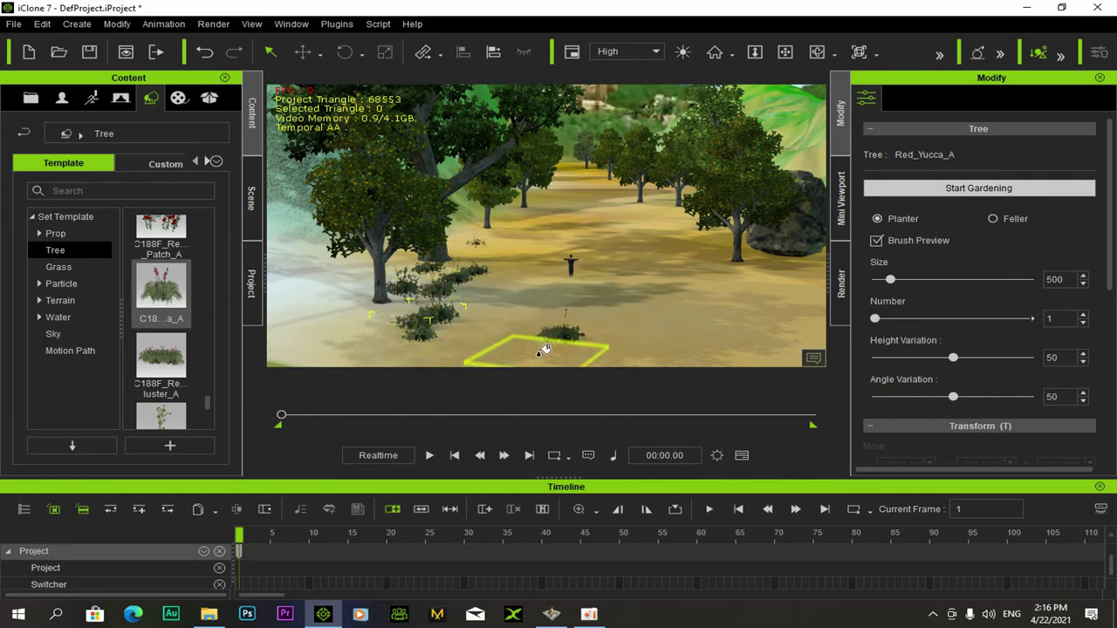
left_click(956, 194)
Place an AlaskaCedar tree behind the yucca plants and plant more cedars on both sides of the valley with gardening mode
scroll(574, 260, "up", 2)
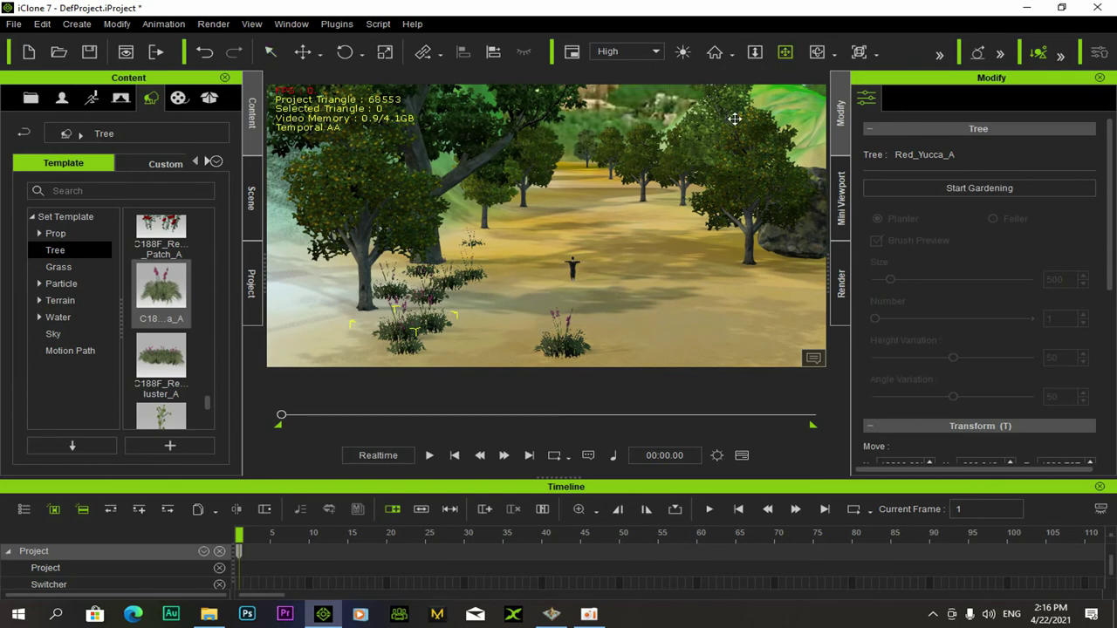
mouse_move(562, 214)
right_mouse_down()
mouse_move(535, 242)
mouse_move(511, 214)
mouse_move(563, 215)
mouse_move(555, 210)
right_mouse_up()
left_click(568, 274)
left_click(559, 277)
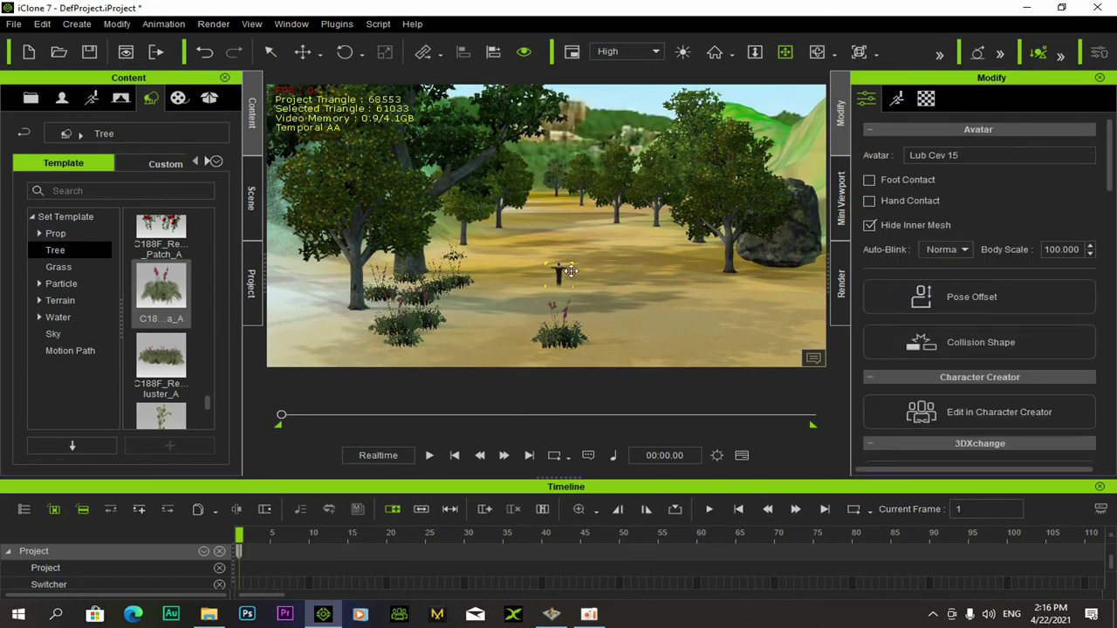
right_click_drag(558, 278, 626, 313)
scroll(529, 286, "up", 3)
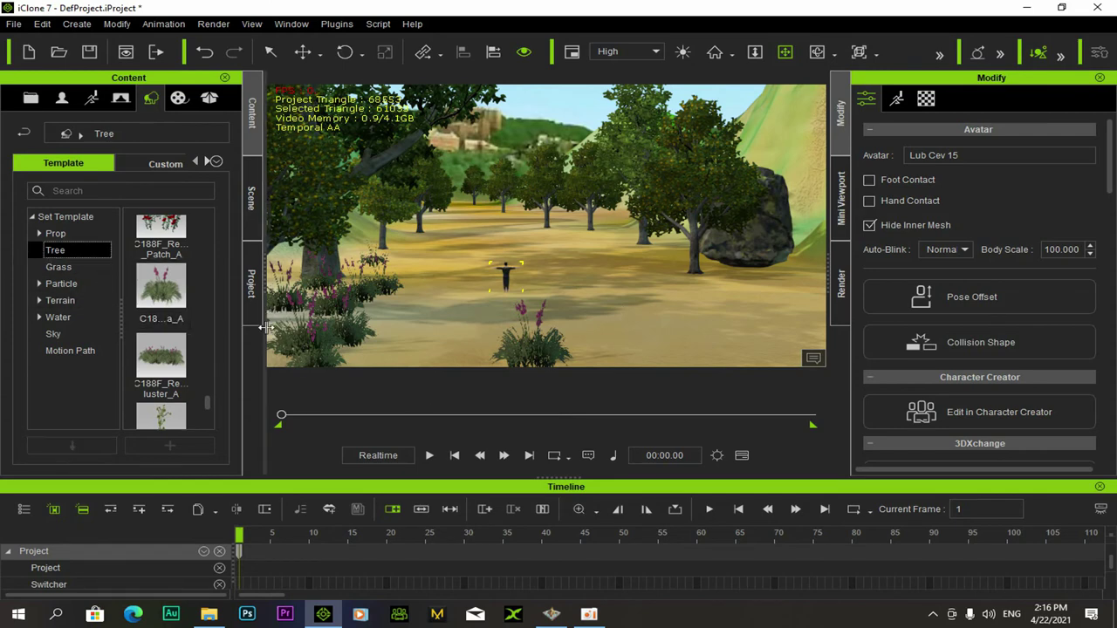
left_click_drag(208, 406, 419, 299)
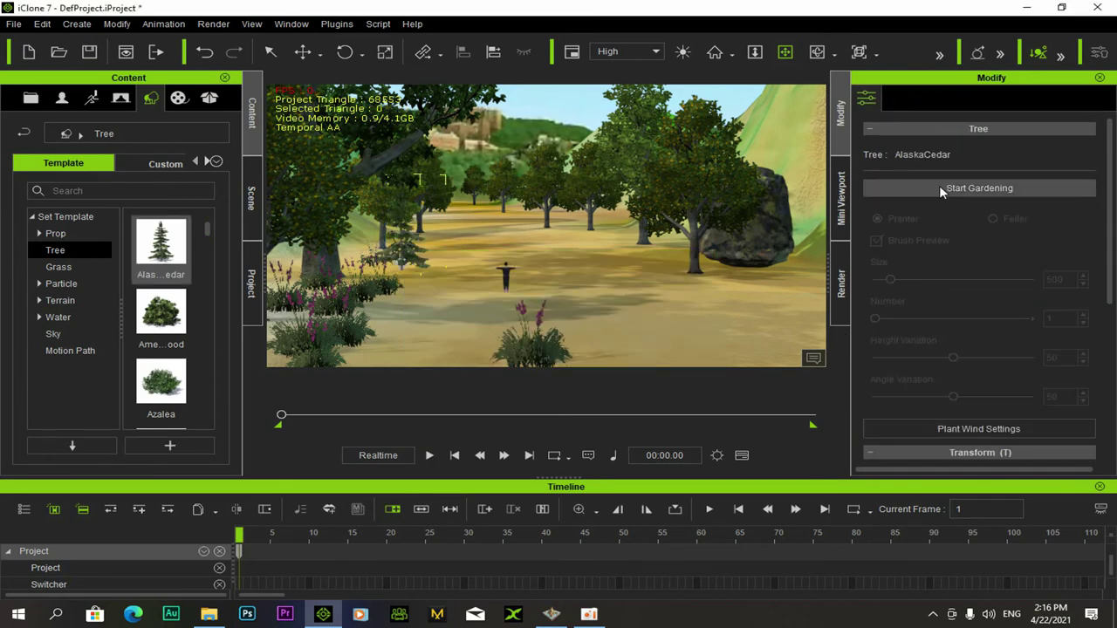
left_click(940, 187)
left_click(439, 254)
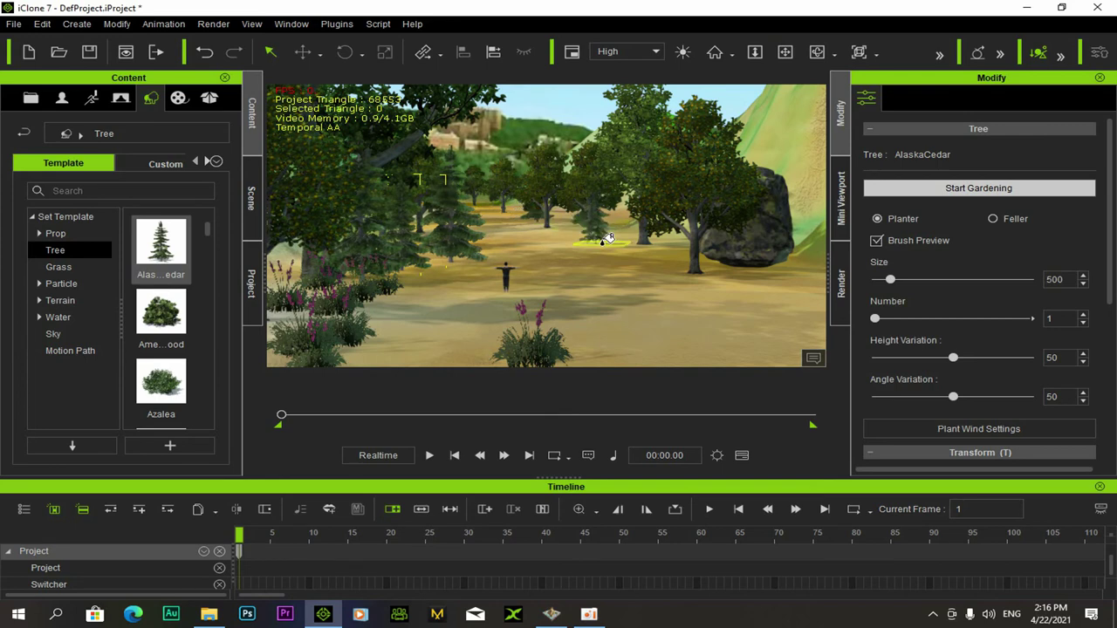
mouse_move(668, 263)
left_mouse_down()
mouse_move(760, 285)
mouse_move(773, 299)
mouse_move(840, 277)
left_mouse_up()
left_click(975, 186)
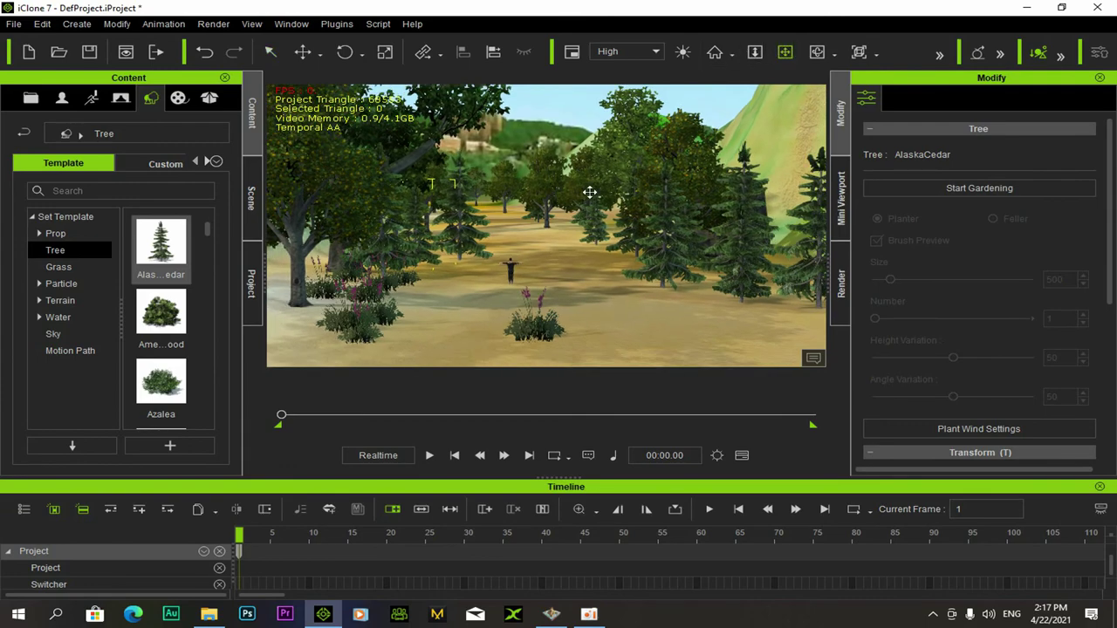
Focus on the avatar and examine it close up and from a distance among the planted trees and flowers
left_click_drag(590, 192, 679, 203)
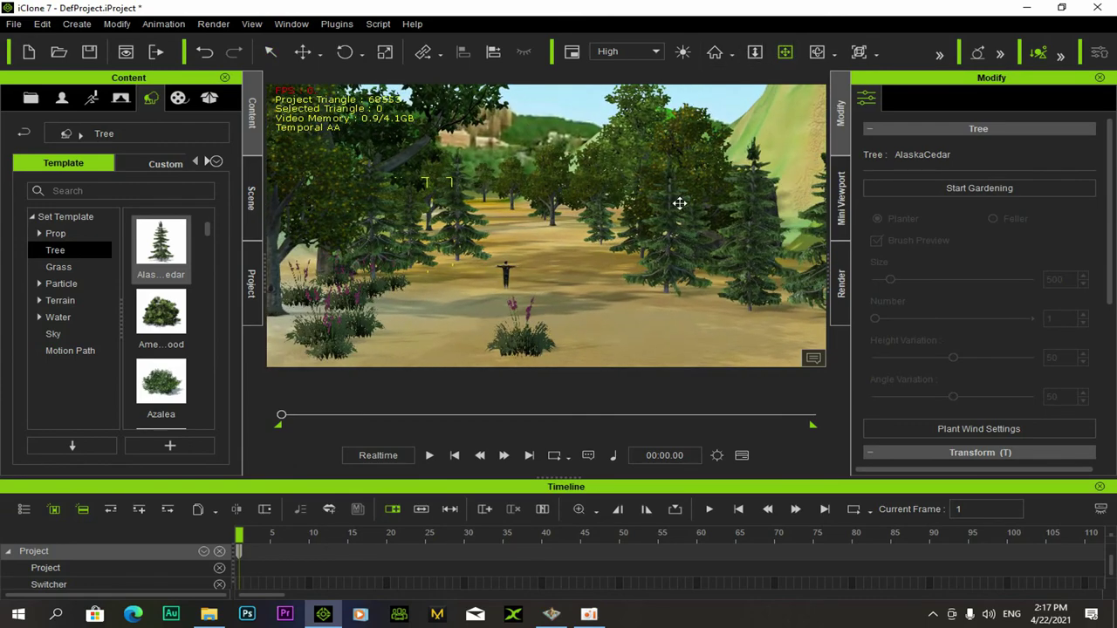
left_click(507, 272)
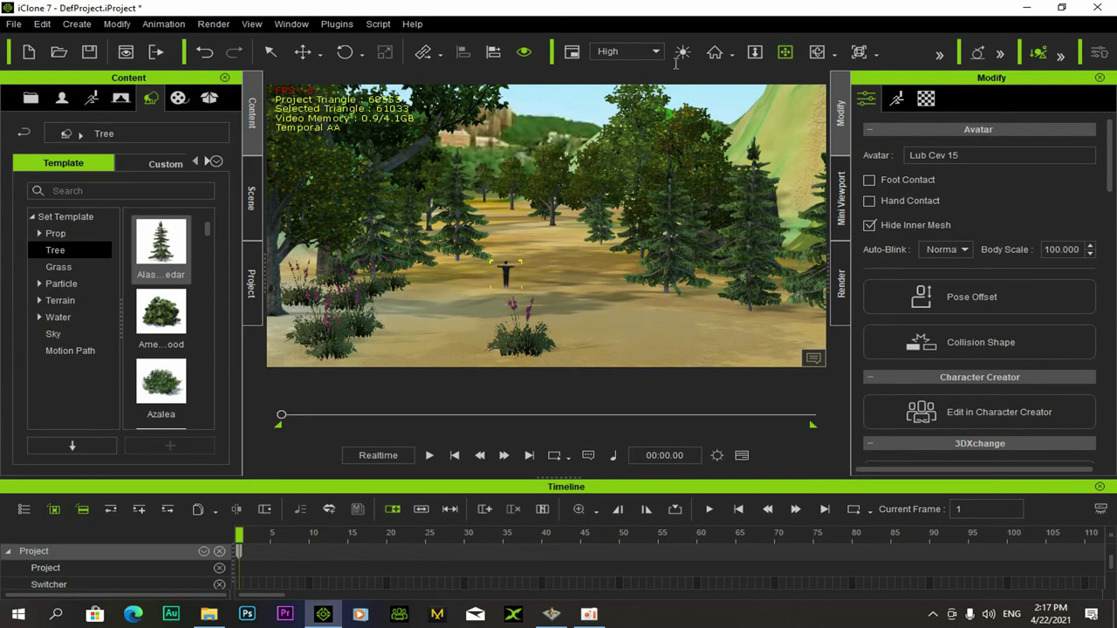
left_click(714, 53)
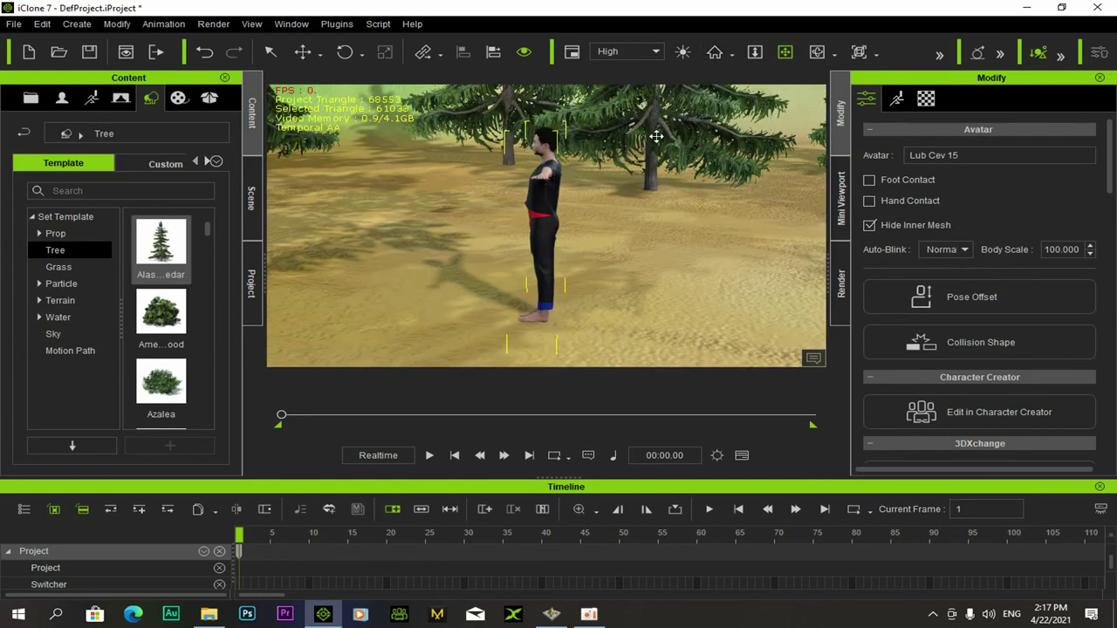
right_click_drag(359, 257, 483, 300)
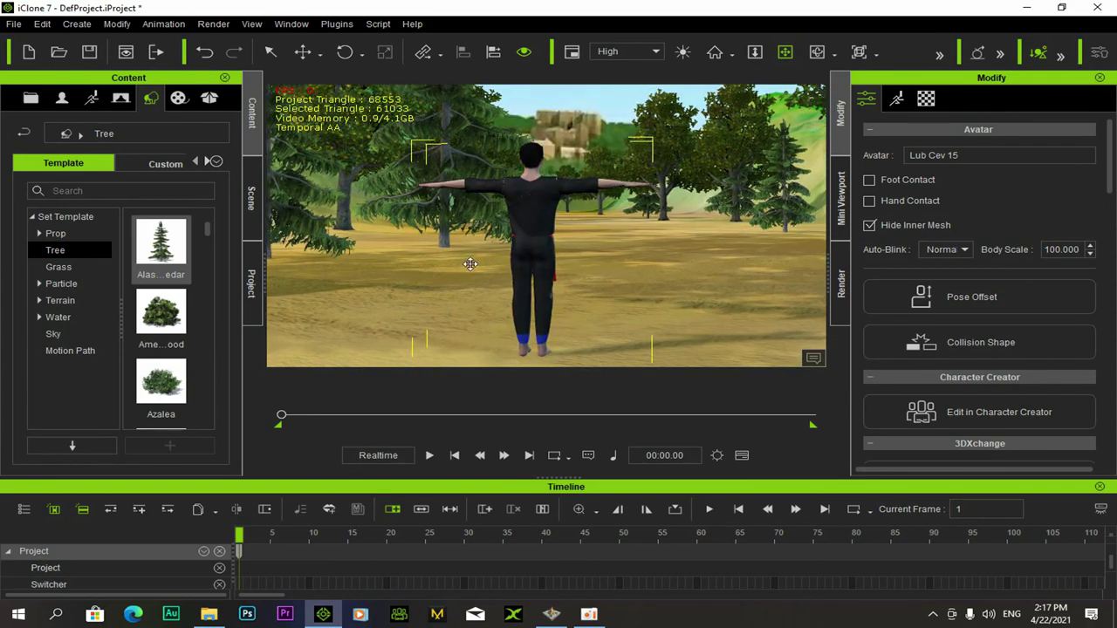
right_click_drag(600, 312, 683, 318)
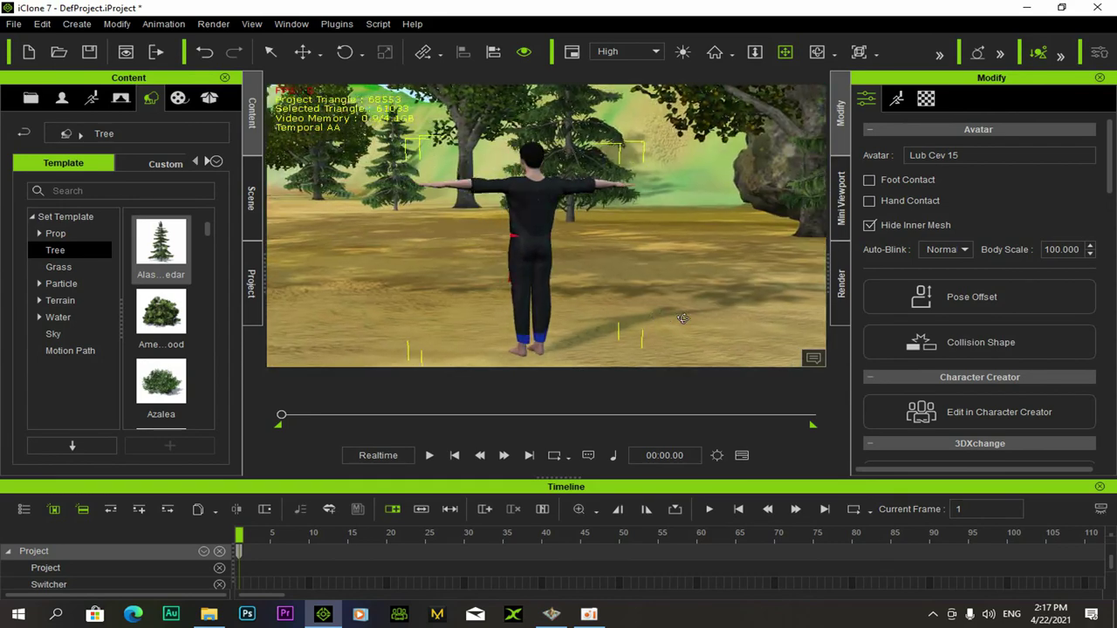
right_click_drag(594, 317, 519, 312)
scroll(543, 321, "down", 4)
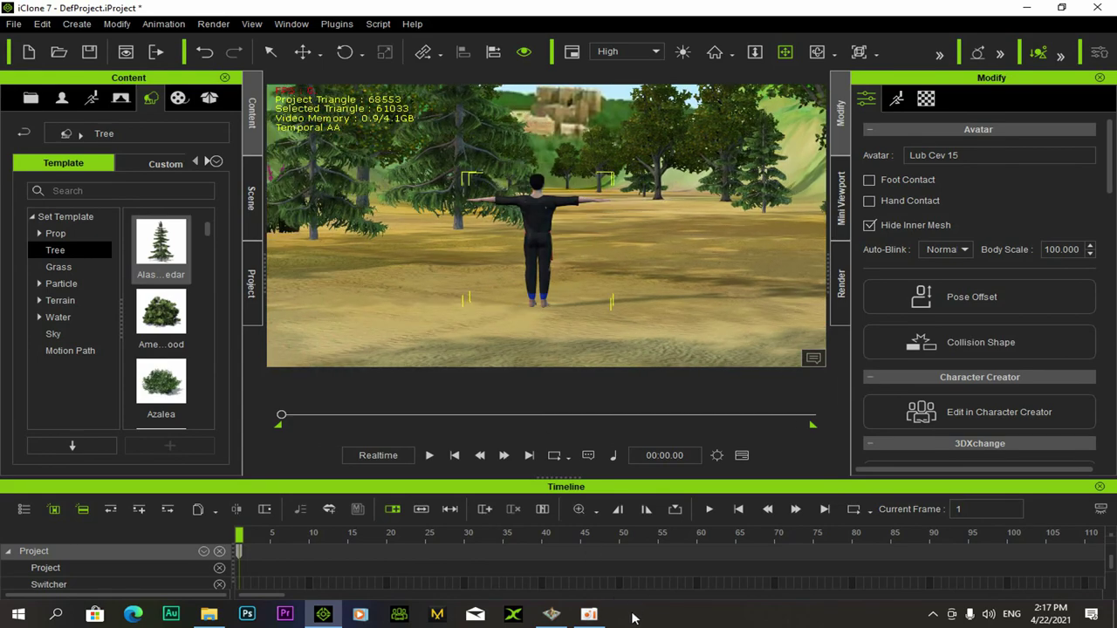
scroll(546, 271, "down", 5)
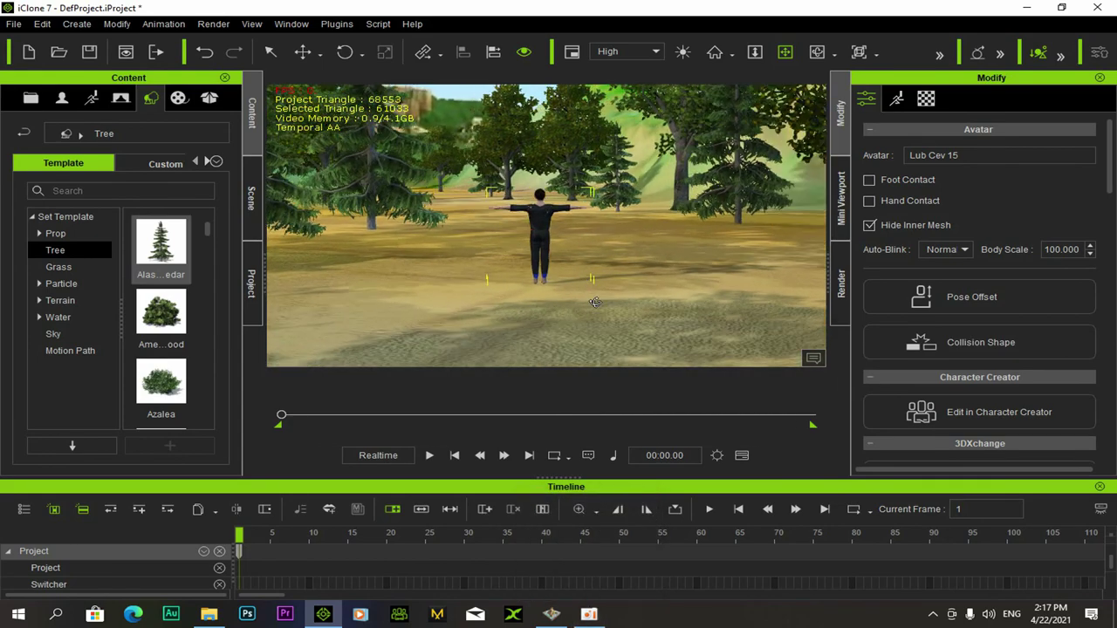
scroll(554, 254, "down", 6)
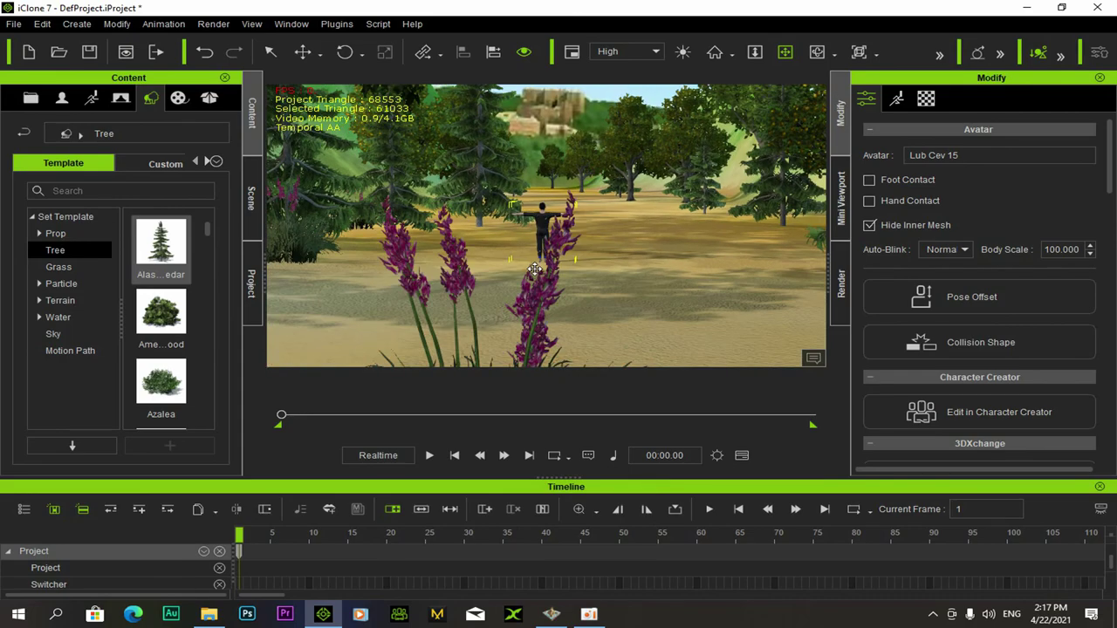
mouse_move(533, 297)
right_mouse_down()
mouse_move(524, 253)
mouse_move(523, 307)
mouse_move(539, 311)
right_mouse_up()
left_click(582, 618)
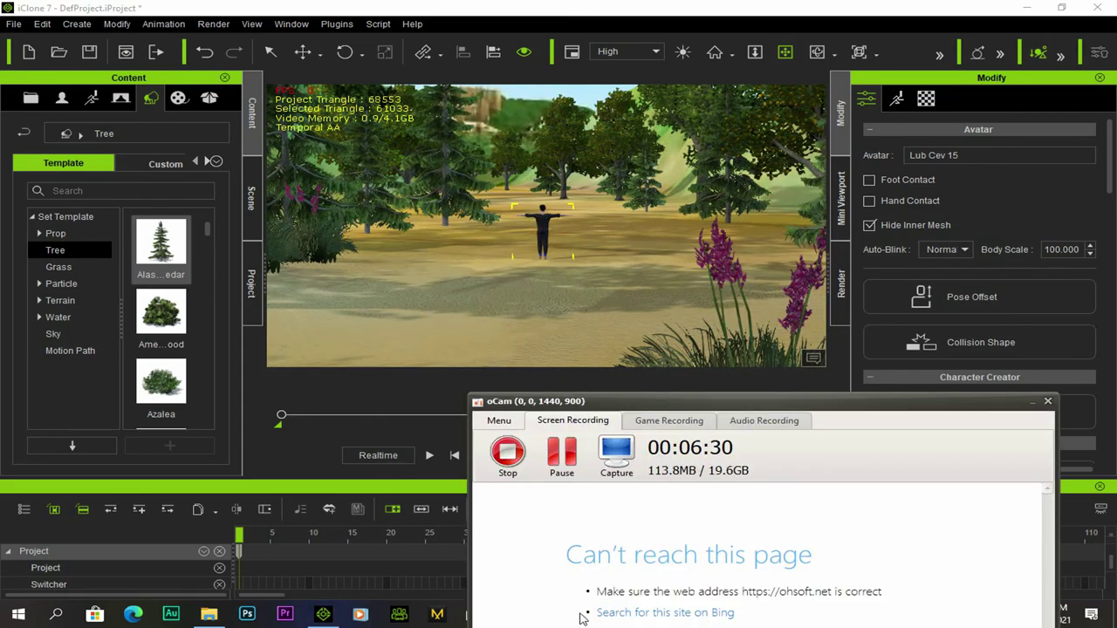
left_click(544, 24)
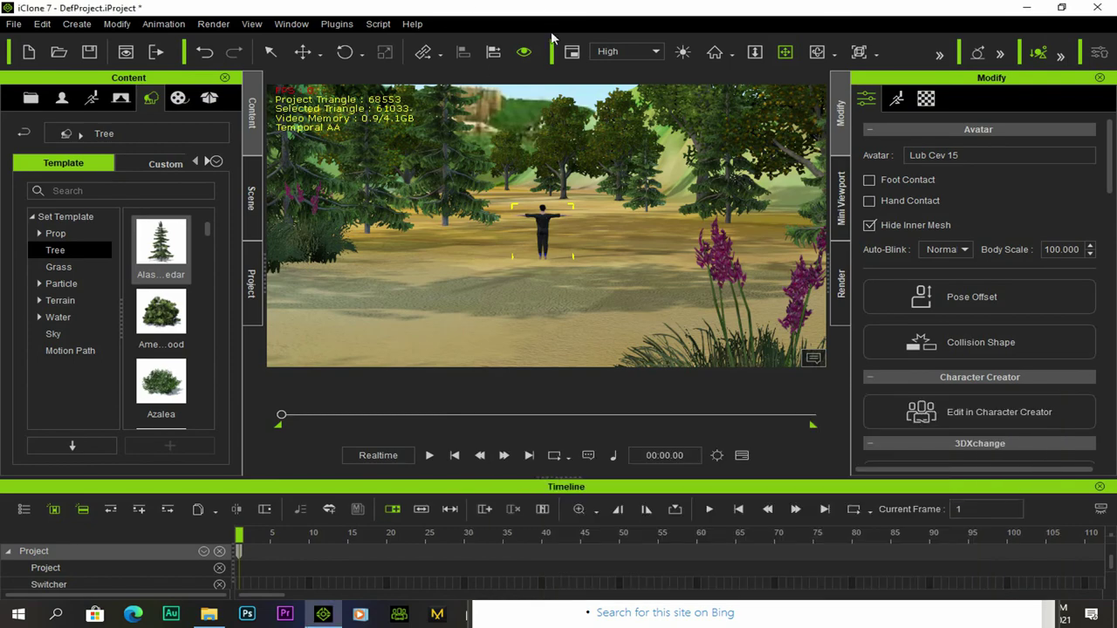
right_click_drag(556, 189, 583, 326)
scroll(555, 267, "up", 5)
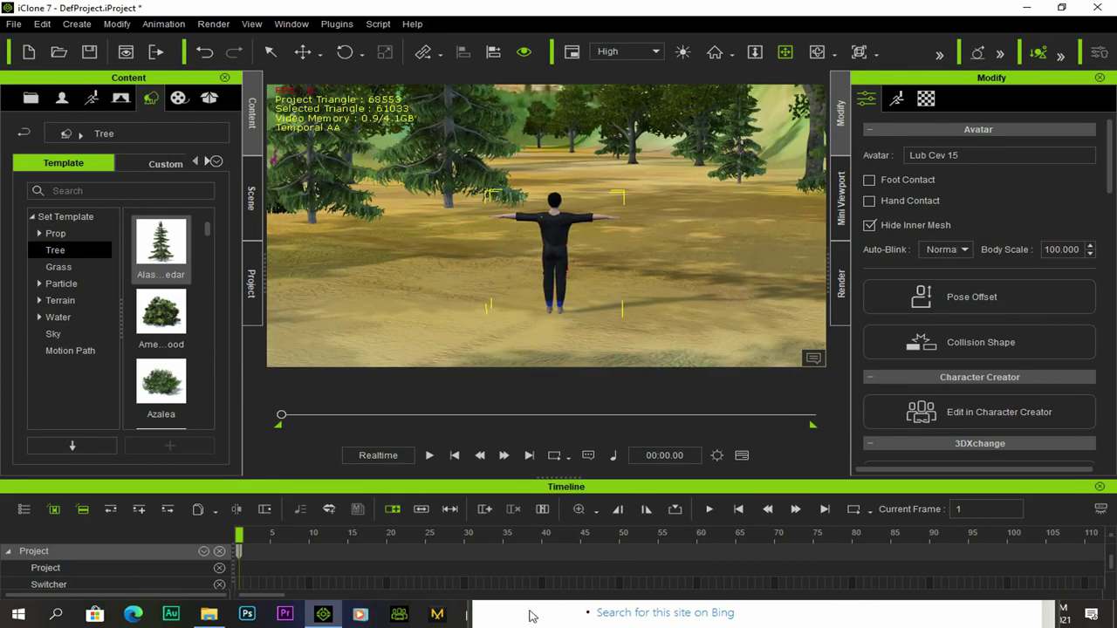
left_click_drag(575, 618, 588, 487)
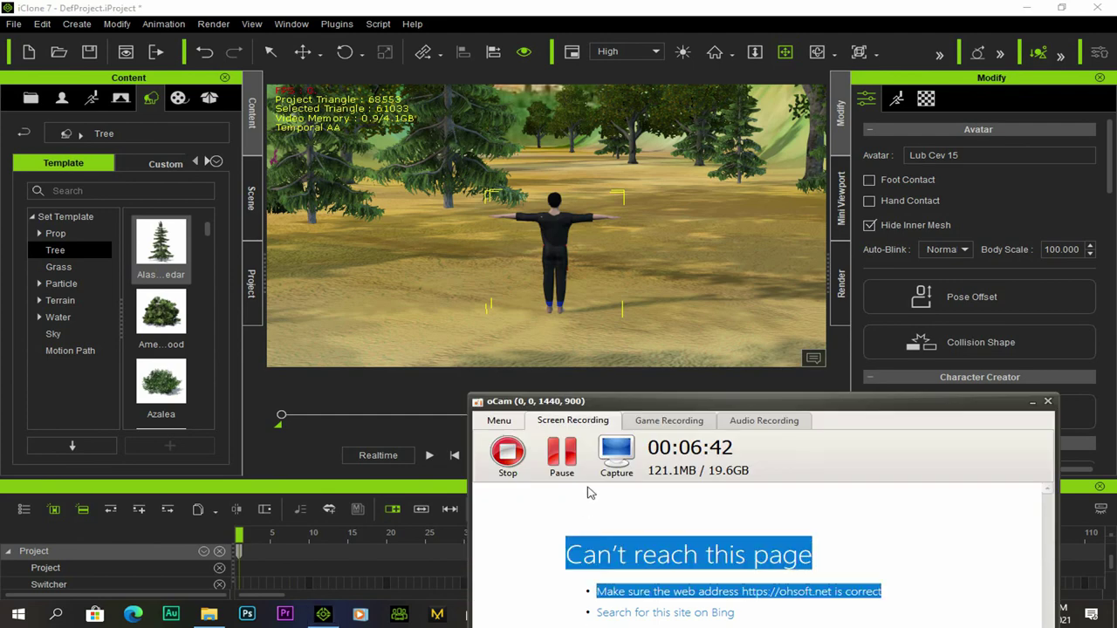